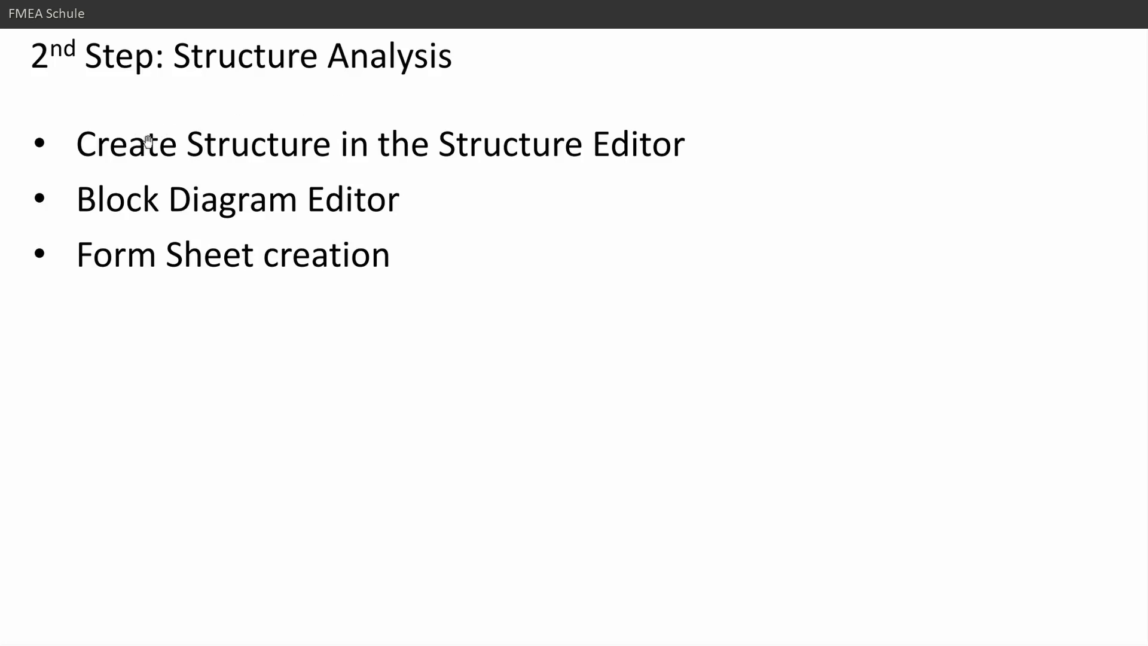
left_click(666, 156)
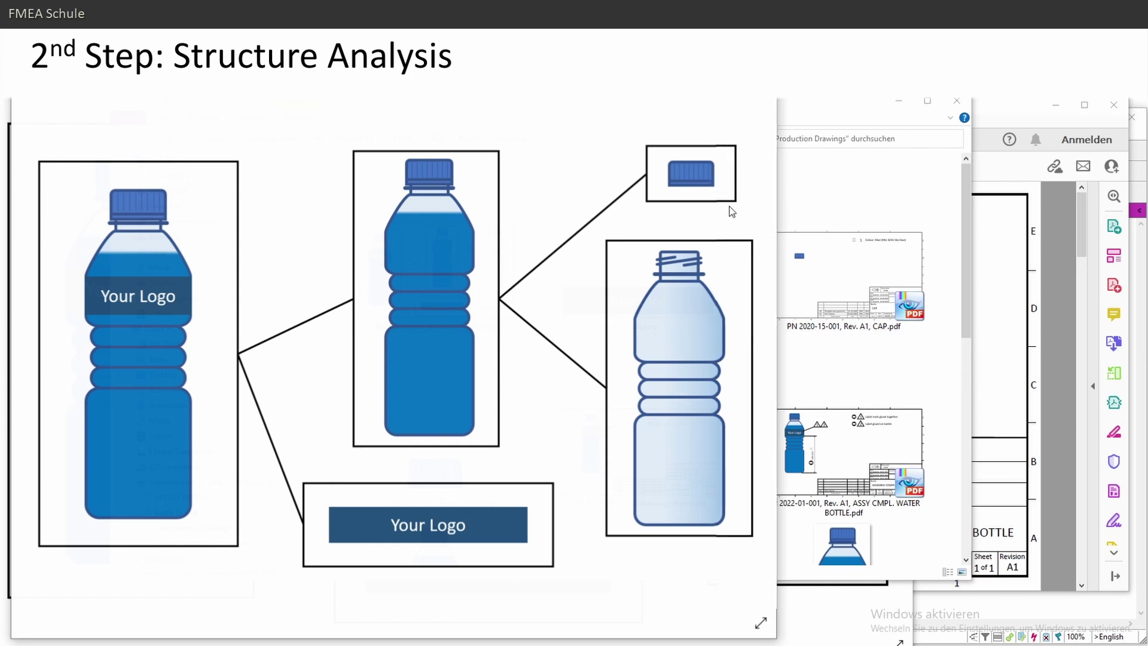
left_click_drag(675, 84, 826, 102)
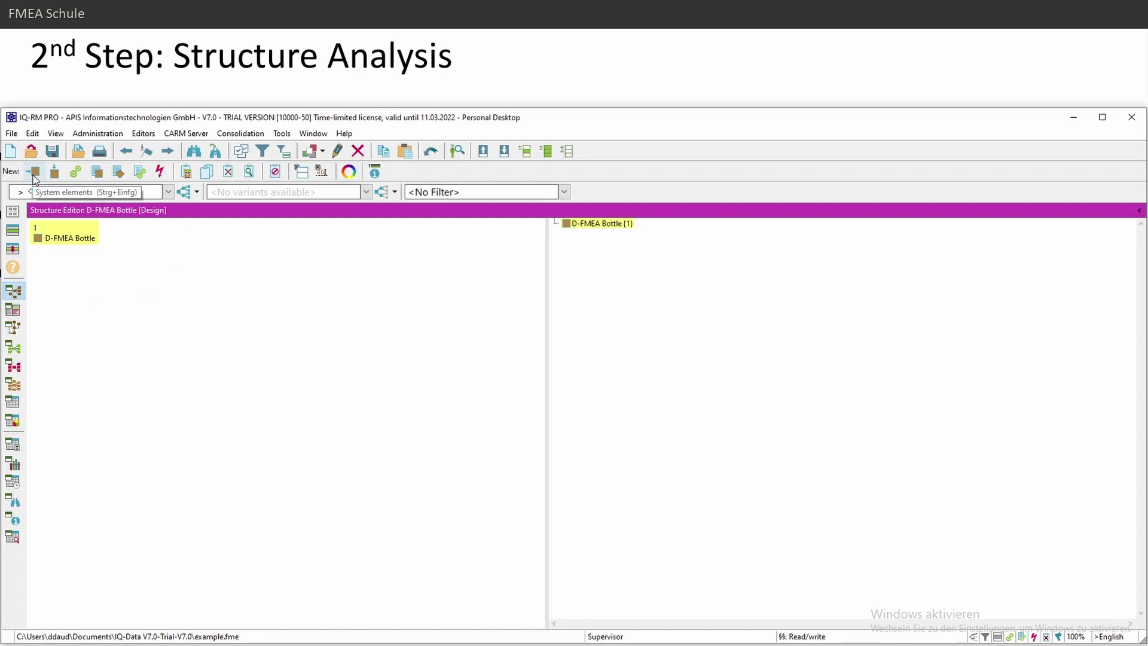
right_click(74, 231)
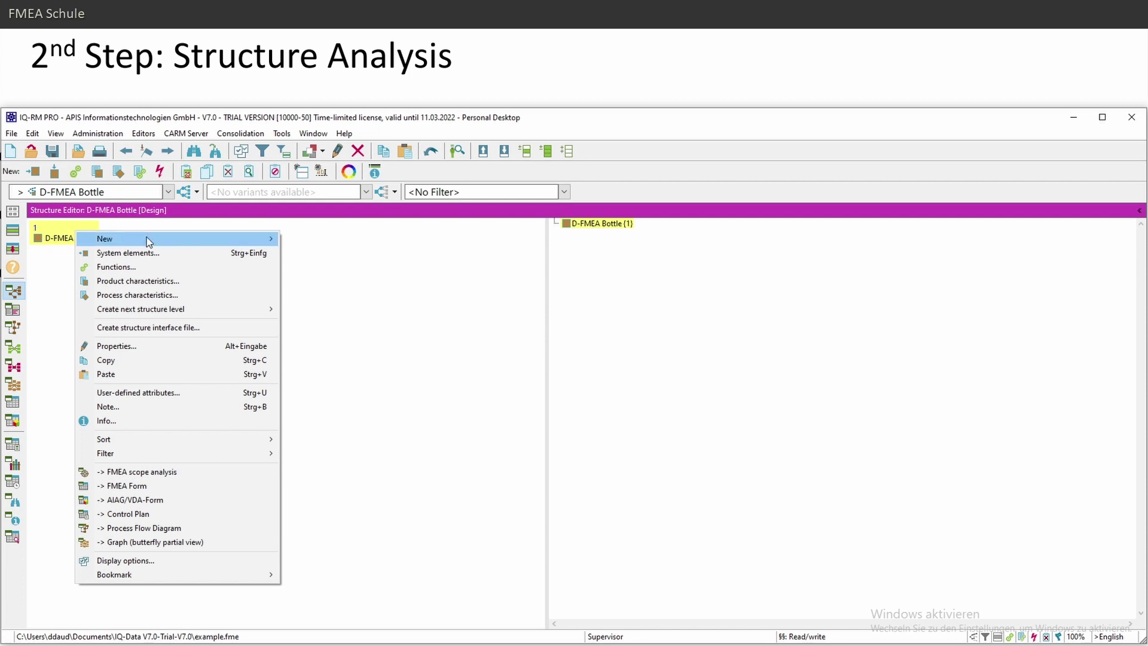
mouse_move(149, 240)
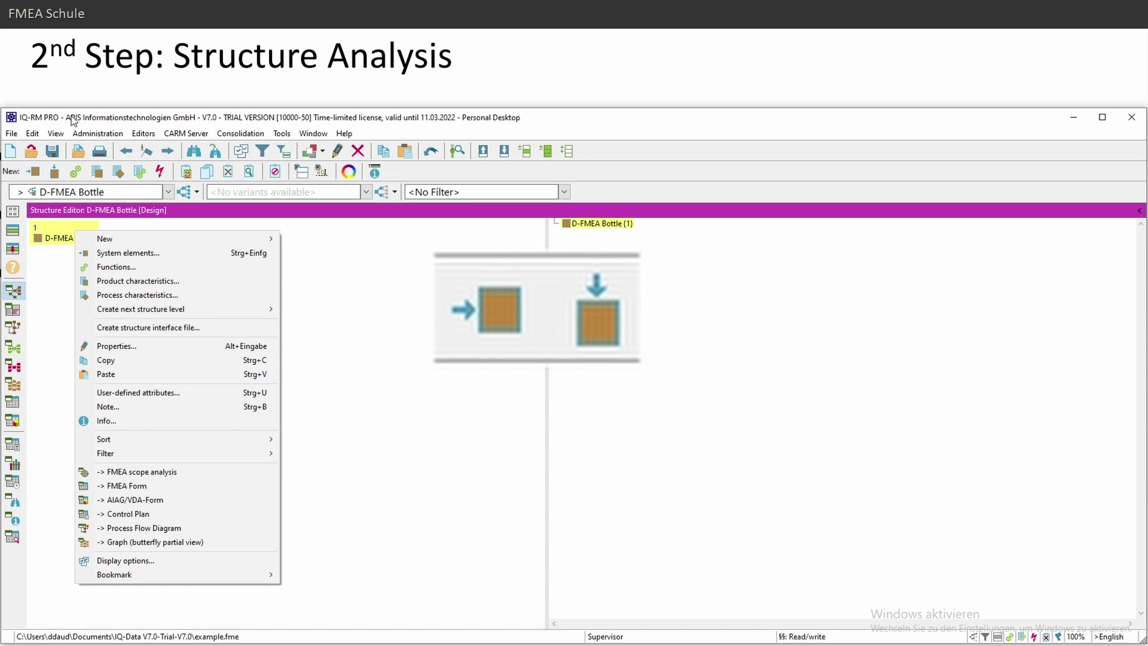
left_click_drag(70, 117, 70, 118)
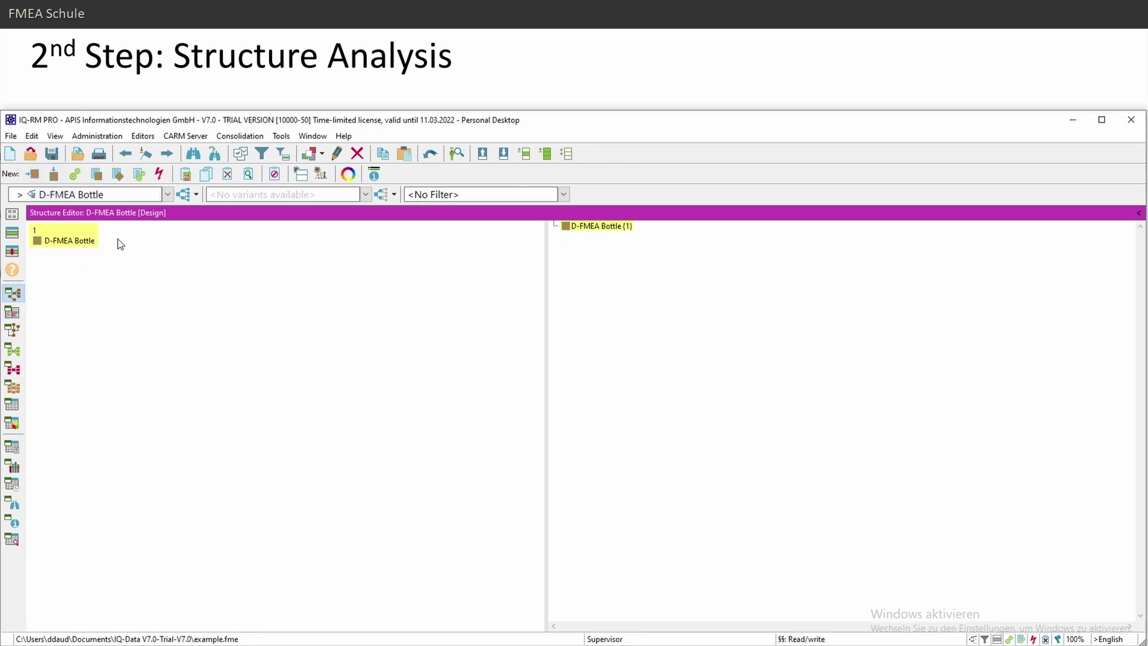
left_click_drag(113, 228, 329, 314)
left_click_drag(35, 256, 98, 414)
Open system element entry for D-FMEA Bottle, and examine the water bottle assembly and component drawings in Adobe Acrobat Reader
left_click(33, 174)
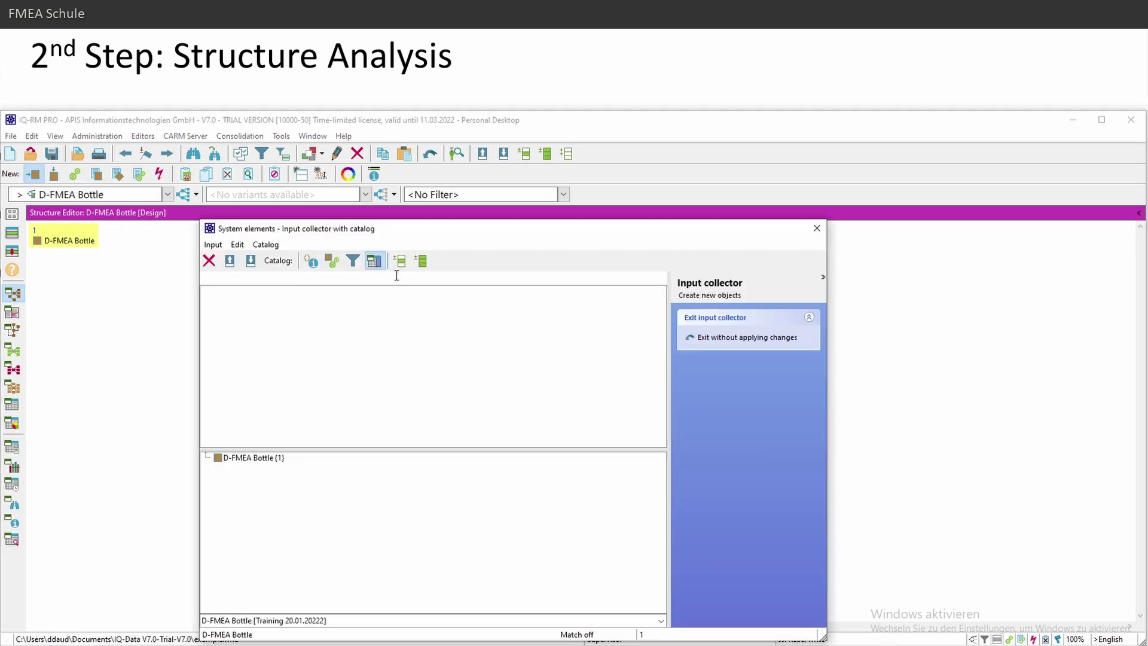
left_click(495, 304)
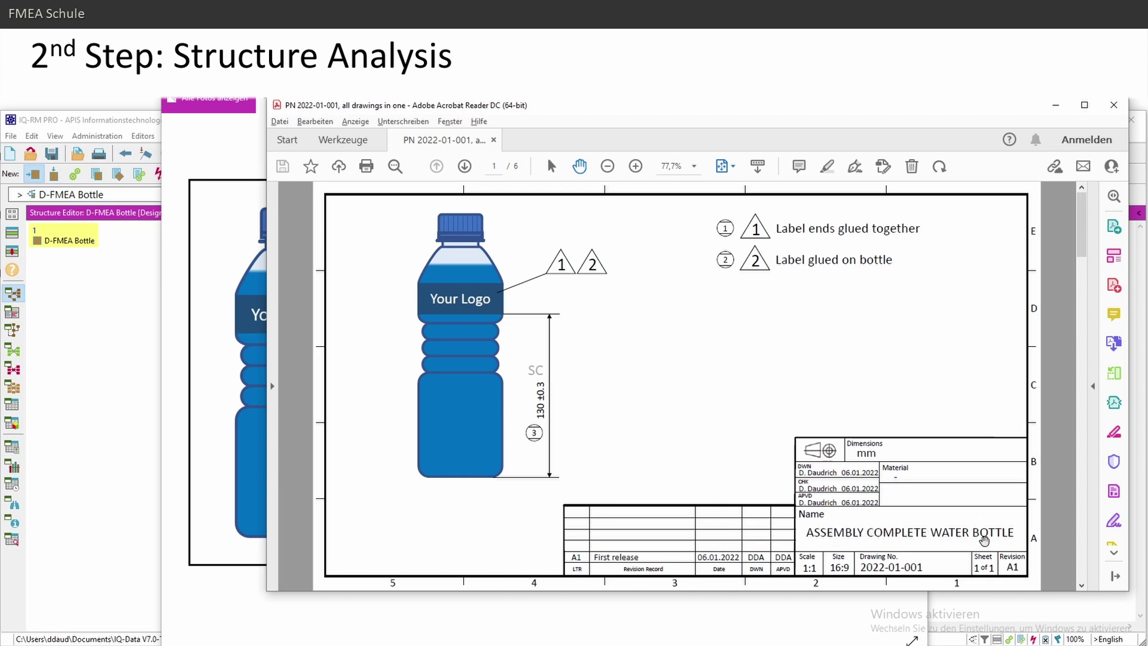
scroll(553, 314, "down", 3)
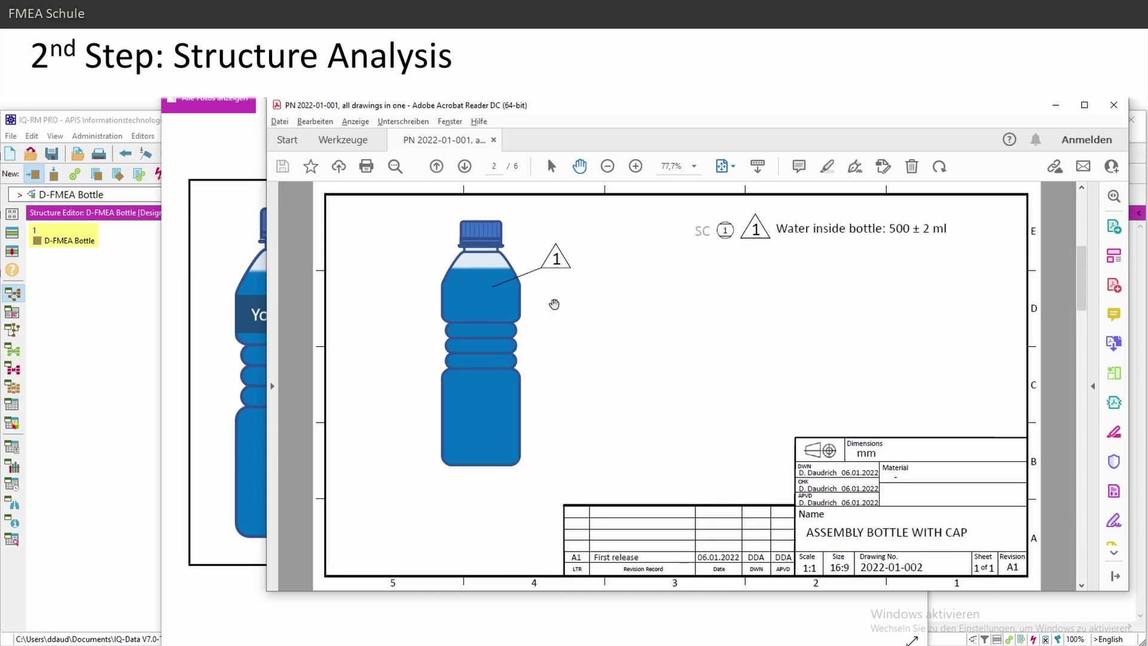
left_click_drag(678, 107, 542, 139)
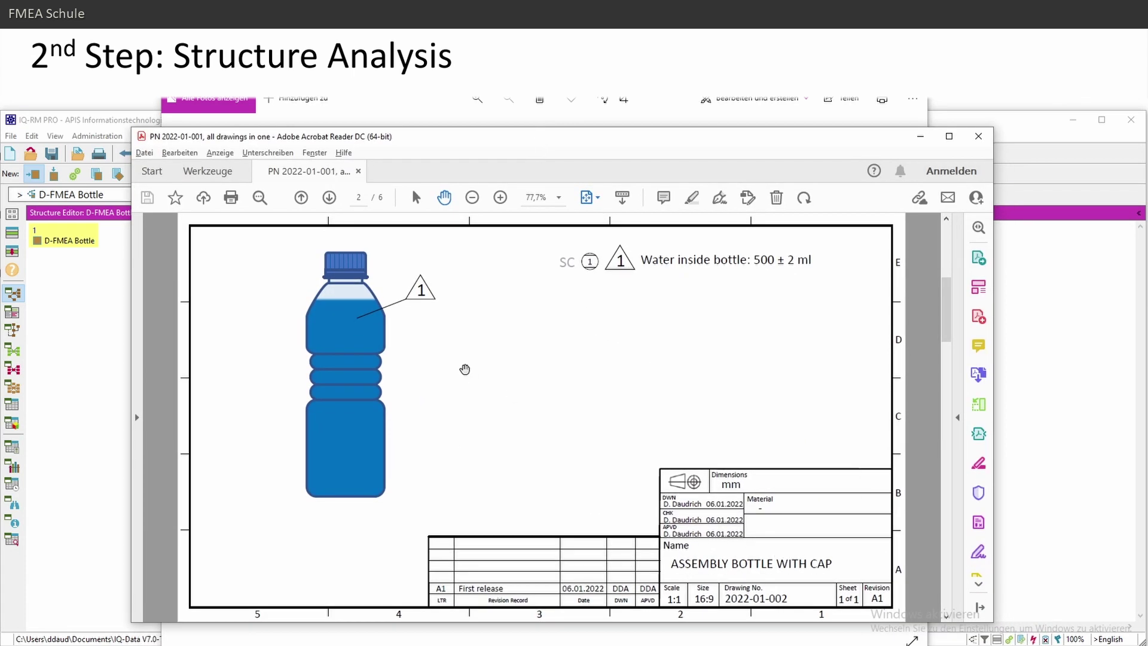
scroll(469, 364, "down", 3)
scroll(323, 338, "down", 3)
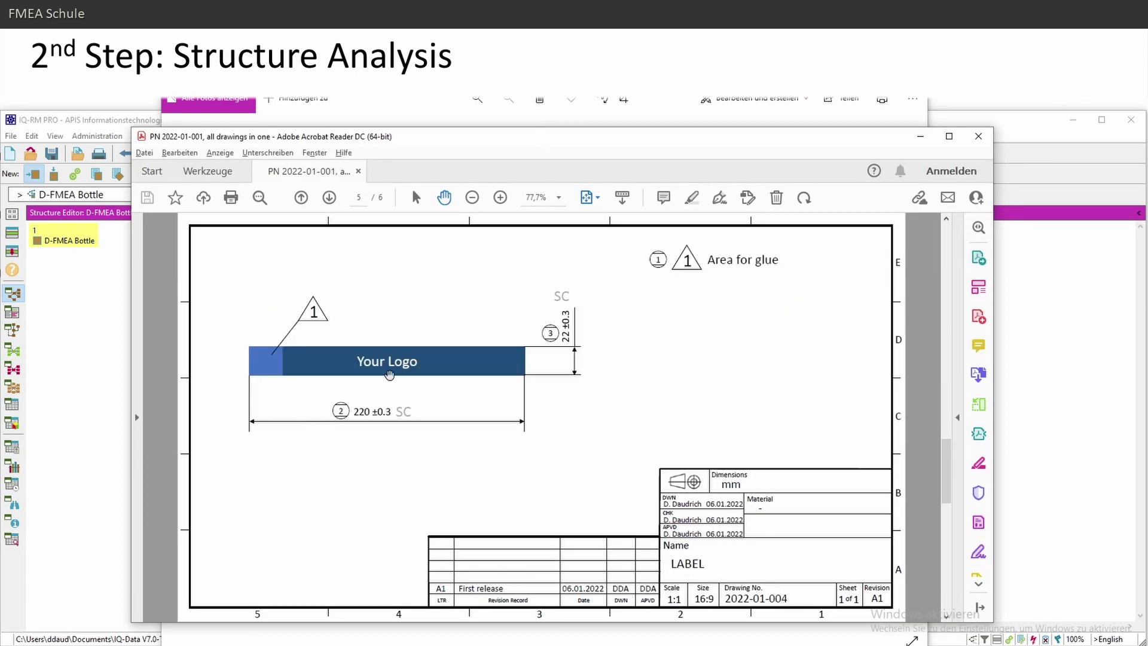
scroll(466, 372, "down", 3)
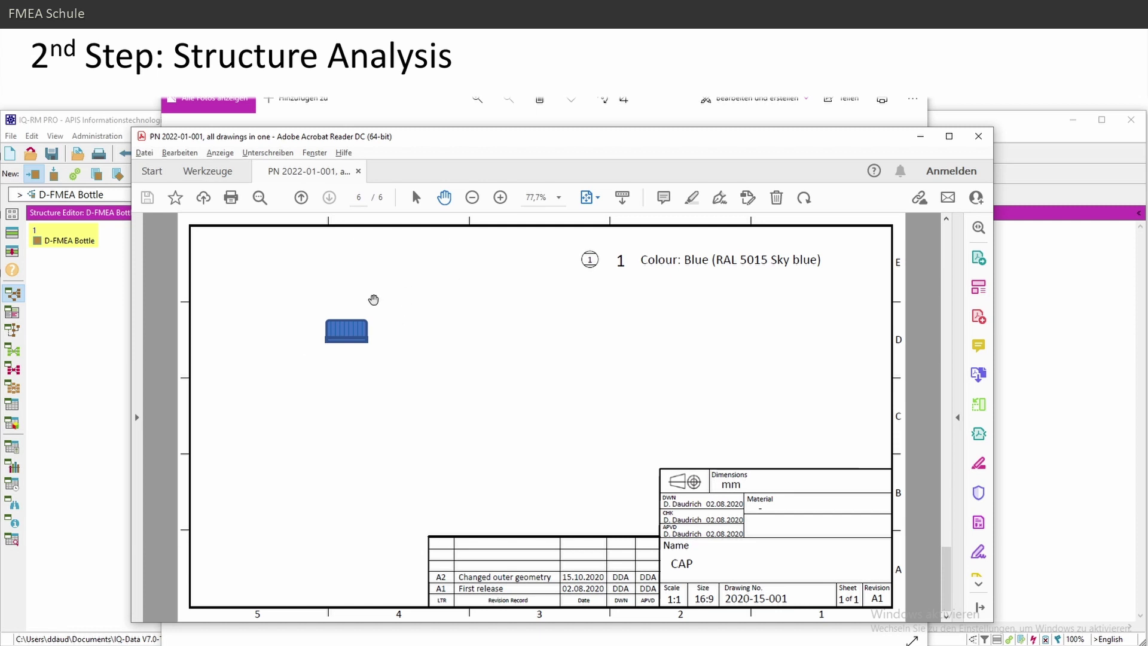
left_click_drag(444, 144, 586, 142)
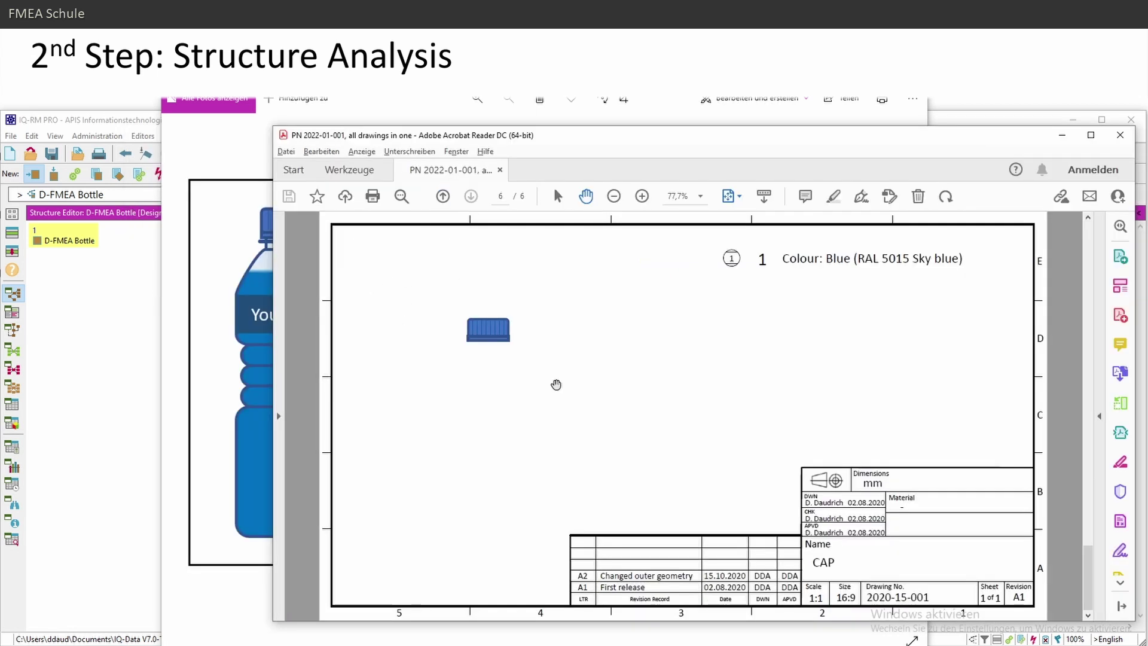
key("Home")
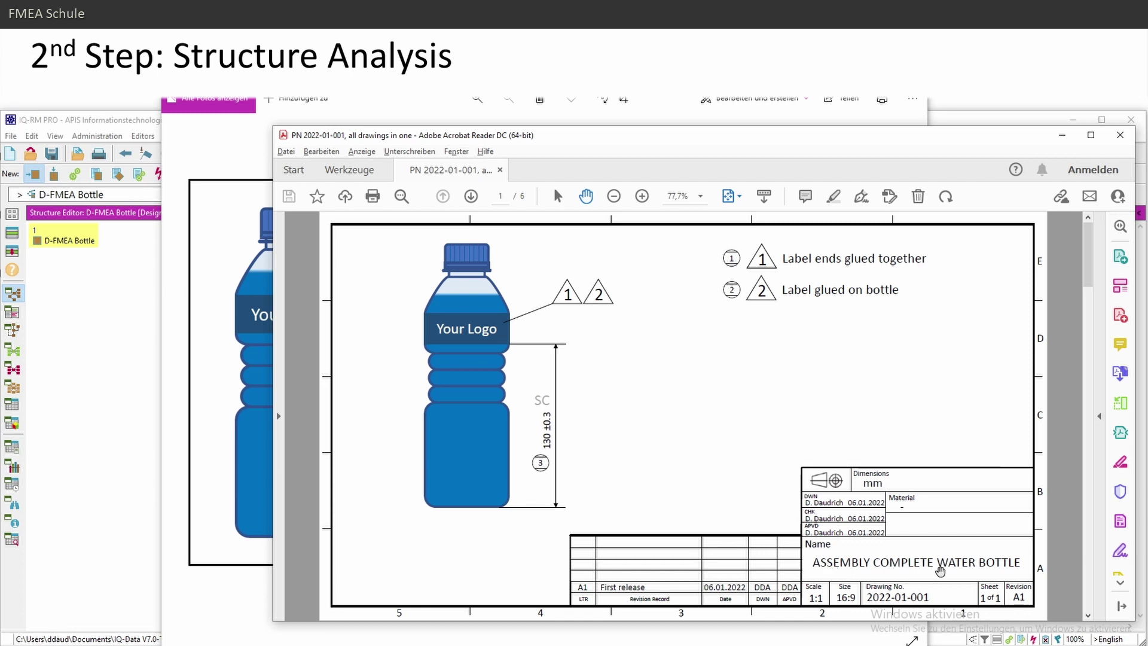
Back in IQ-RM PRO, add the system element "Complete Assy Bottle" beneath D-FMEA Bottle
left_click(74, 253)
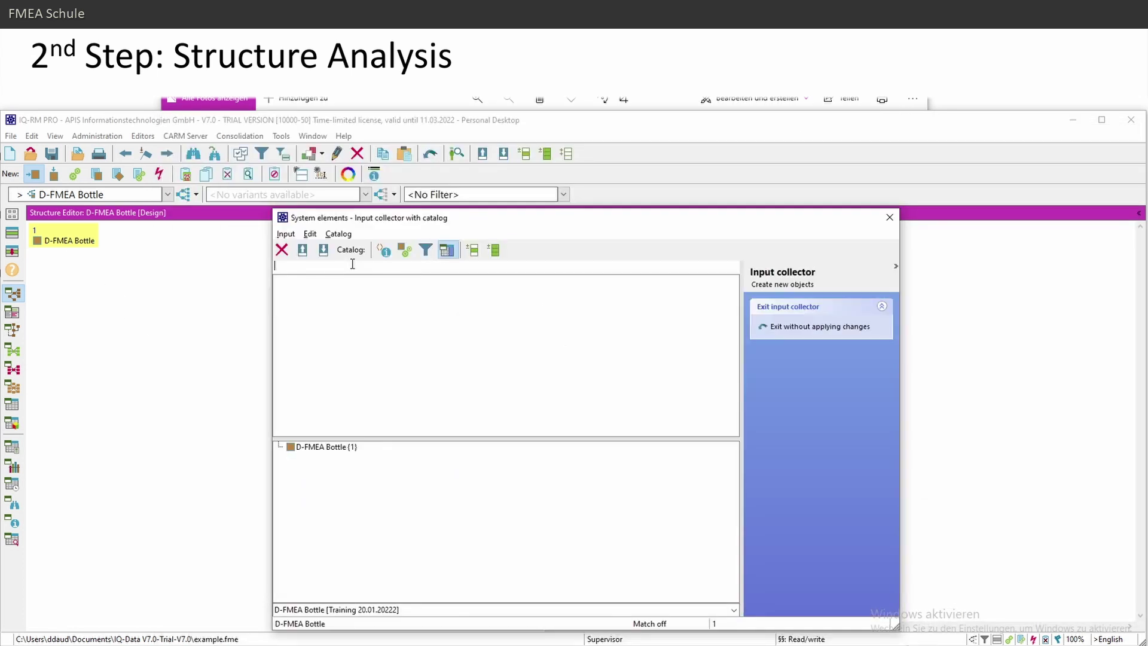
type("Complete bottle")
key("Return")
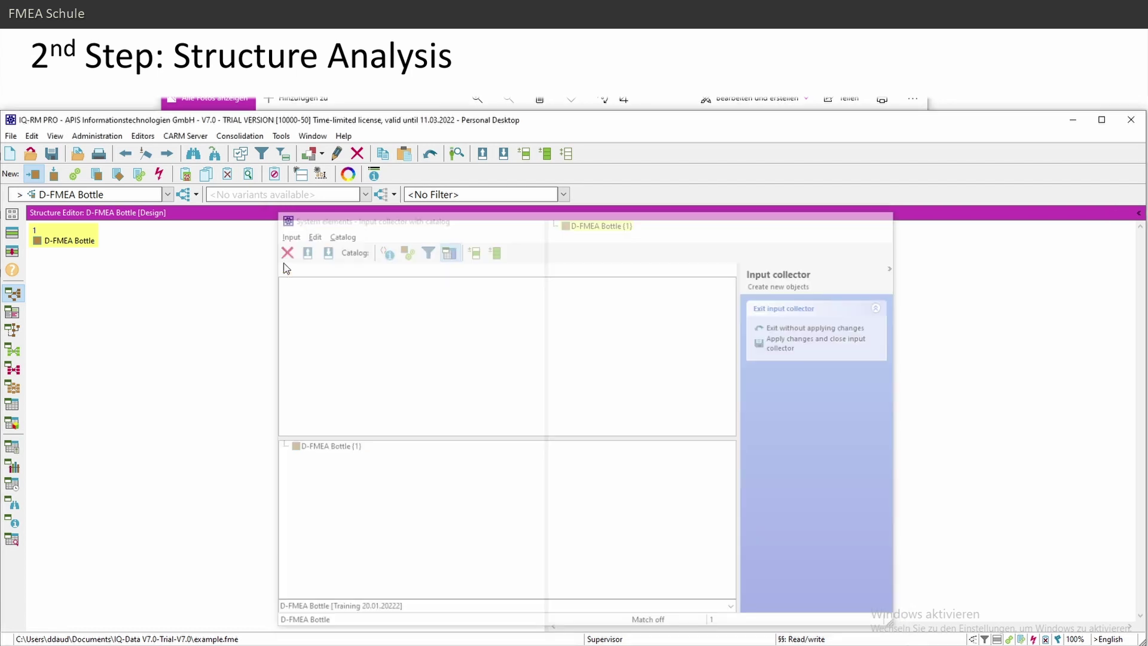
Check the bottle structure picture and add the system elements "Complete Bottle with Cap" and "Label" beneath Complete Assy Bottle
key("alt+Tab")
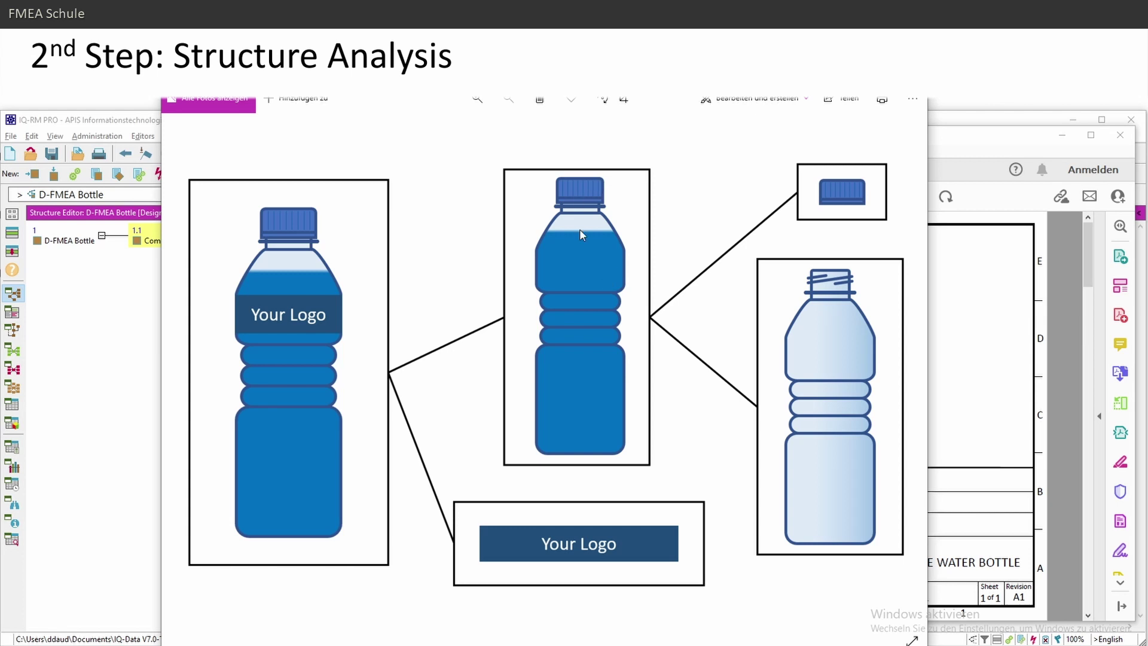
left_click(58, 166)
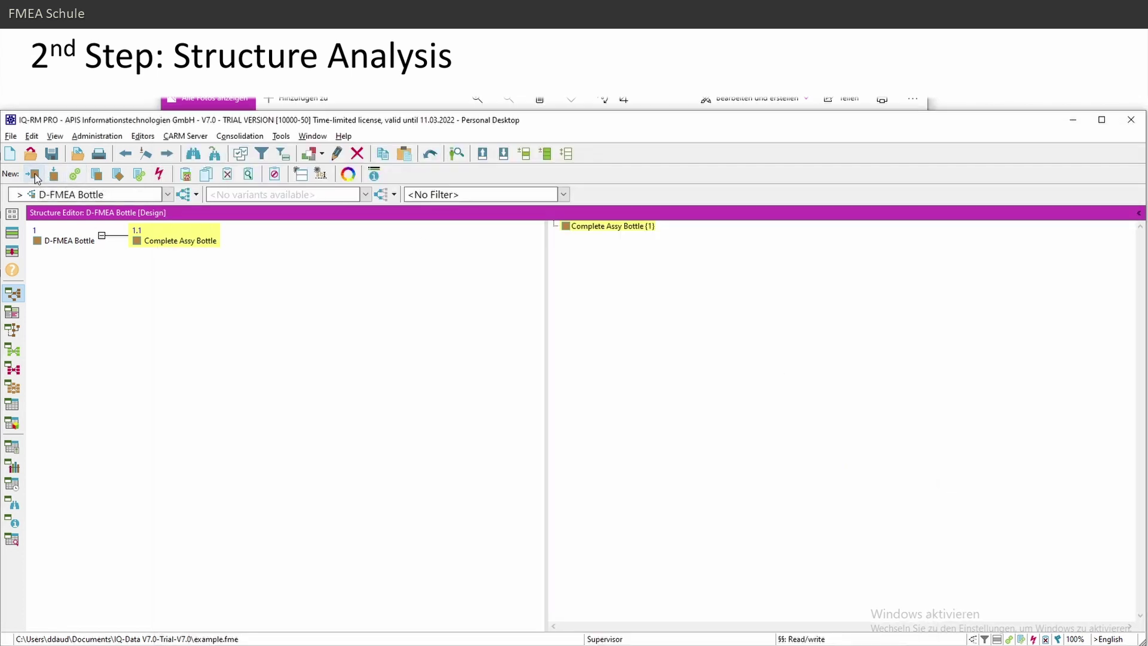
left_click(34, 175)
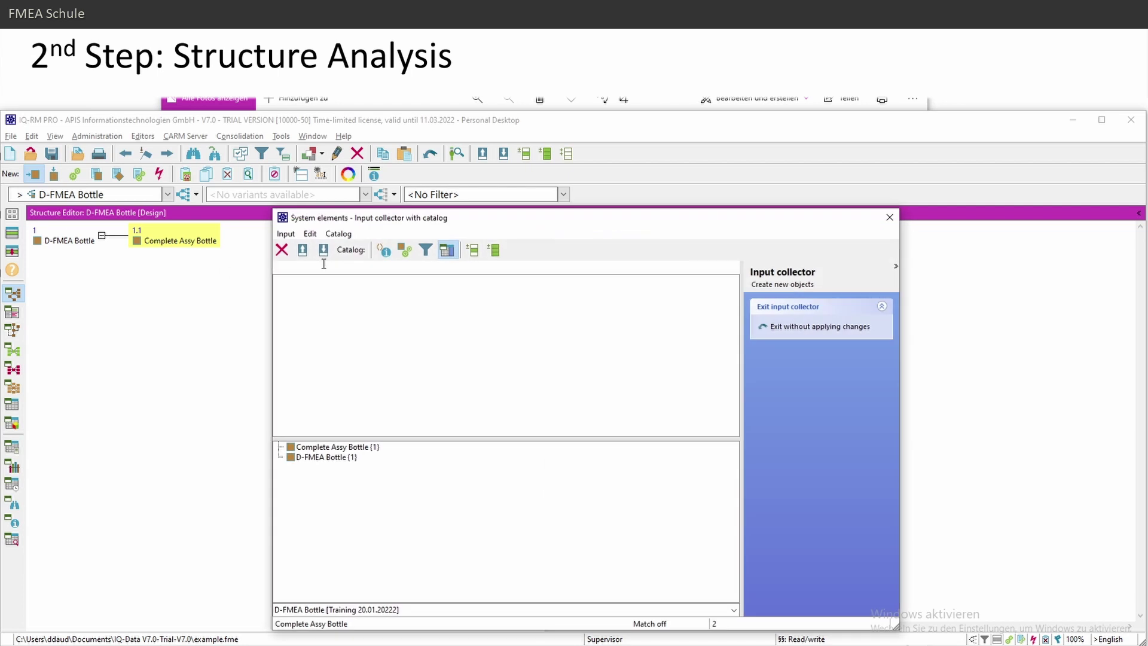
type("Complete Bottle")
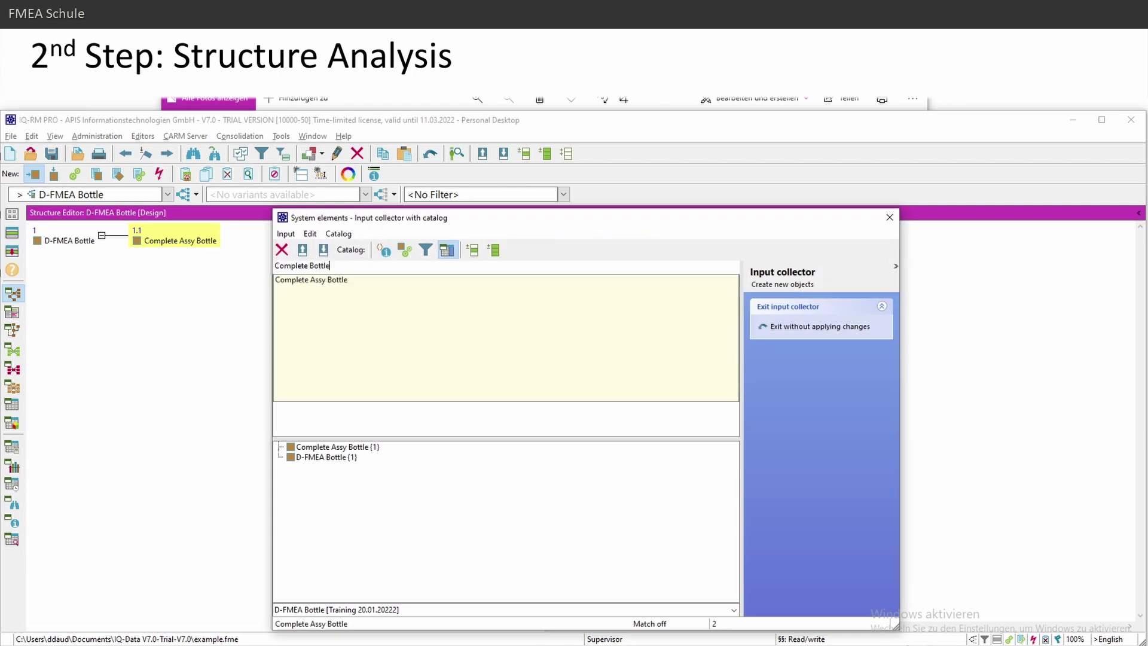
type(" with Cap")
key("Return")
type("Label")
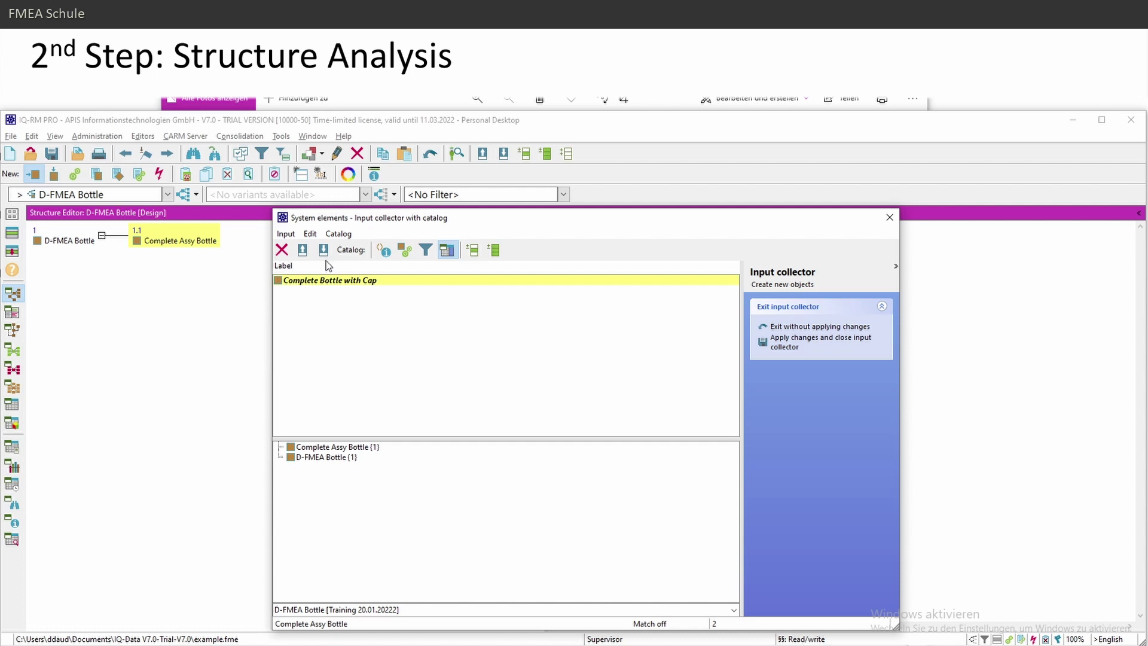
key("Return")
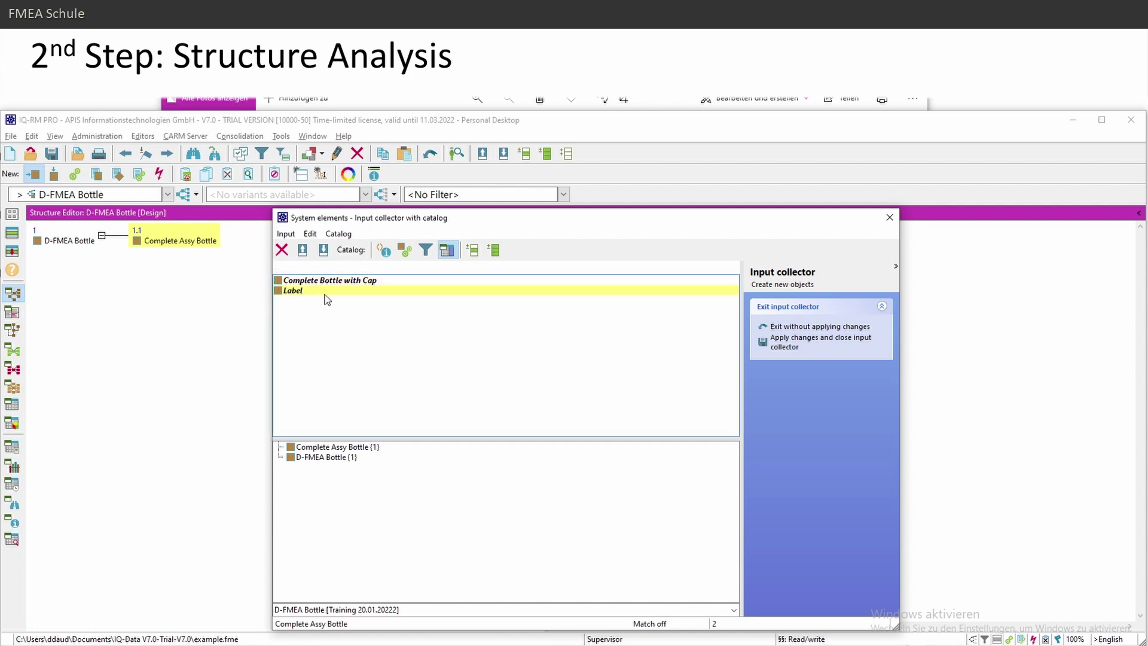
key("Return")
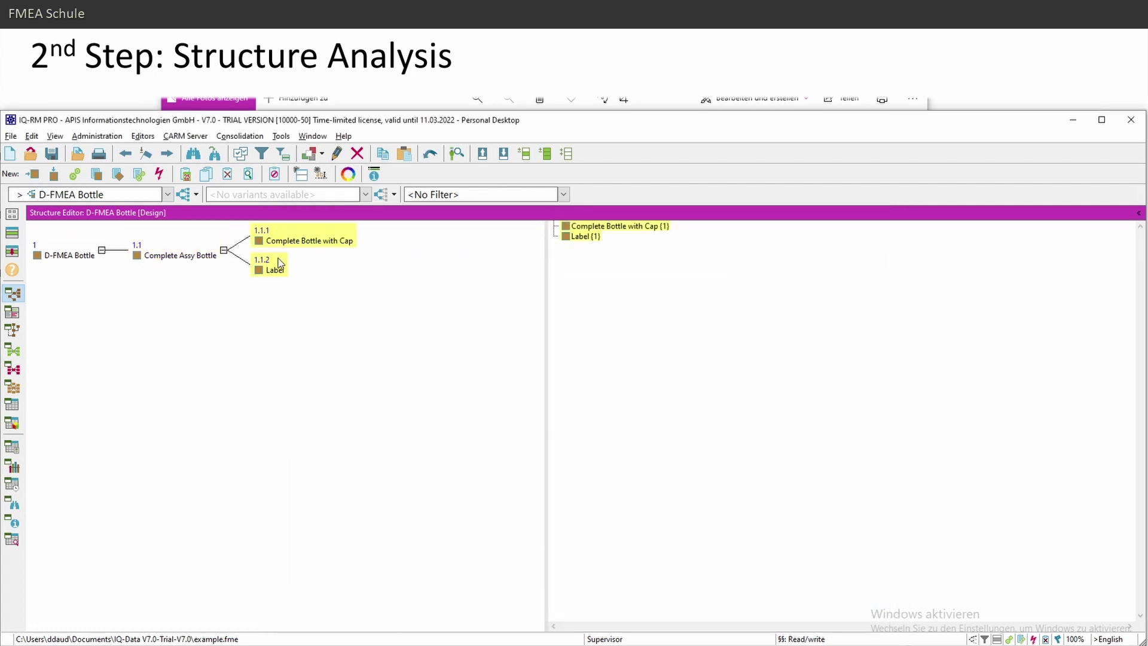
Check the bottle structure picture and add the system elements "Cap" and "Bottle" beneath Complete Bottle with Cap
left_click(508, 104)
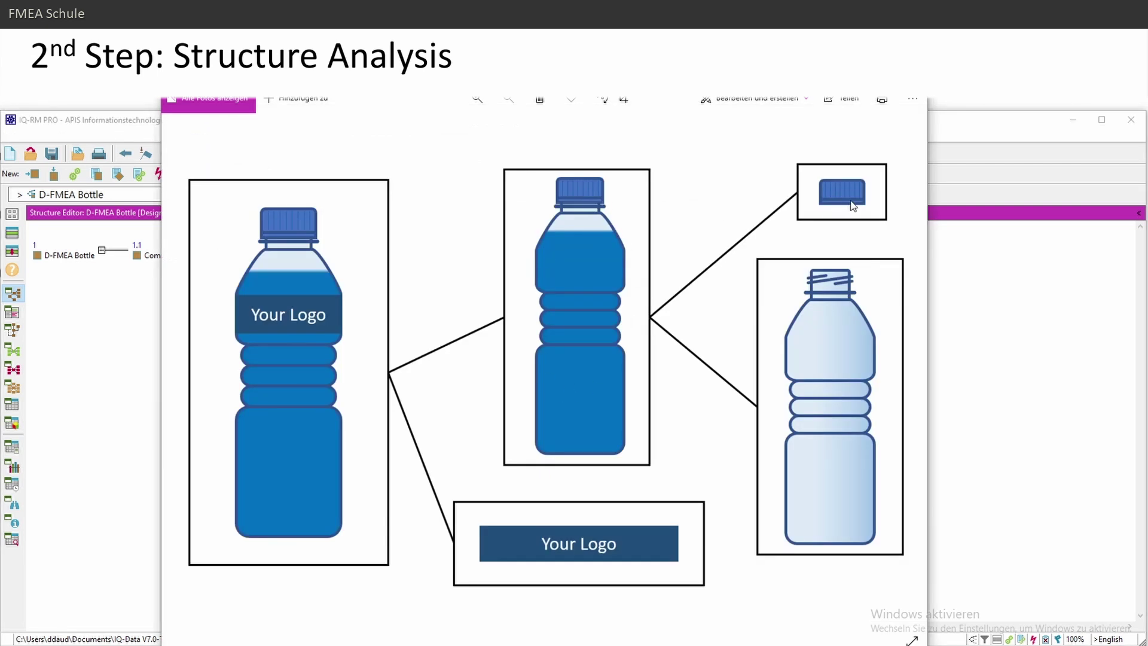
left_click(138, 322)
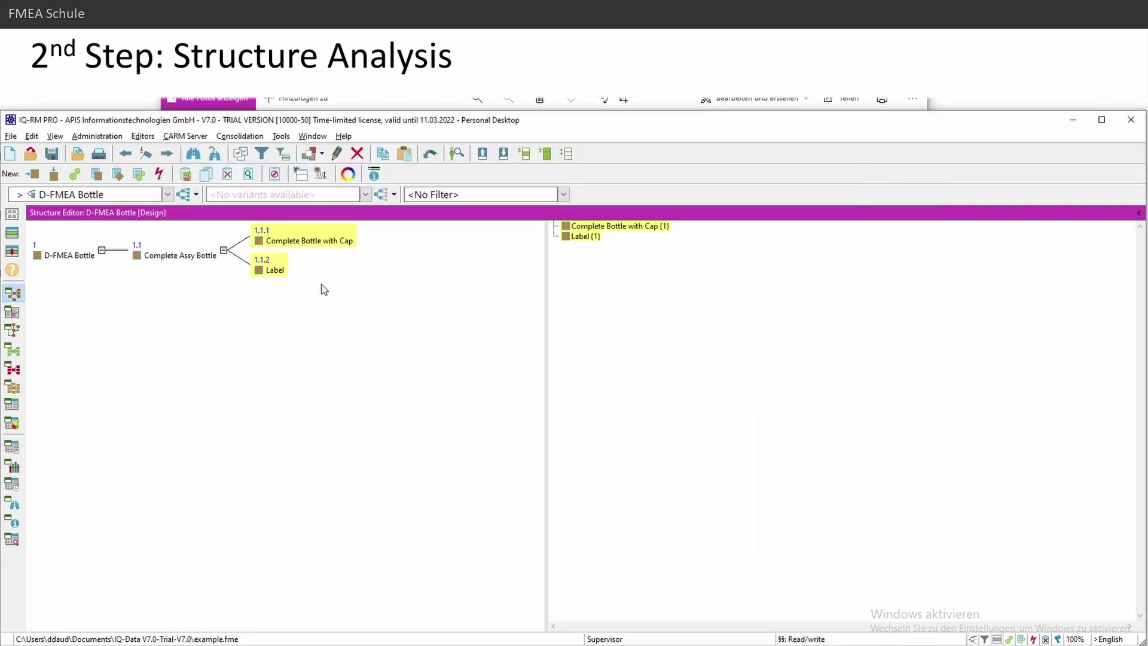
left_click(337, 242)
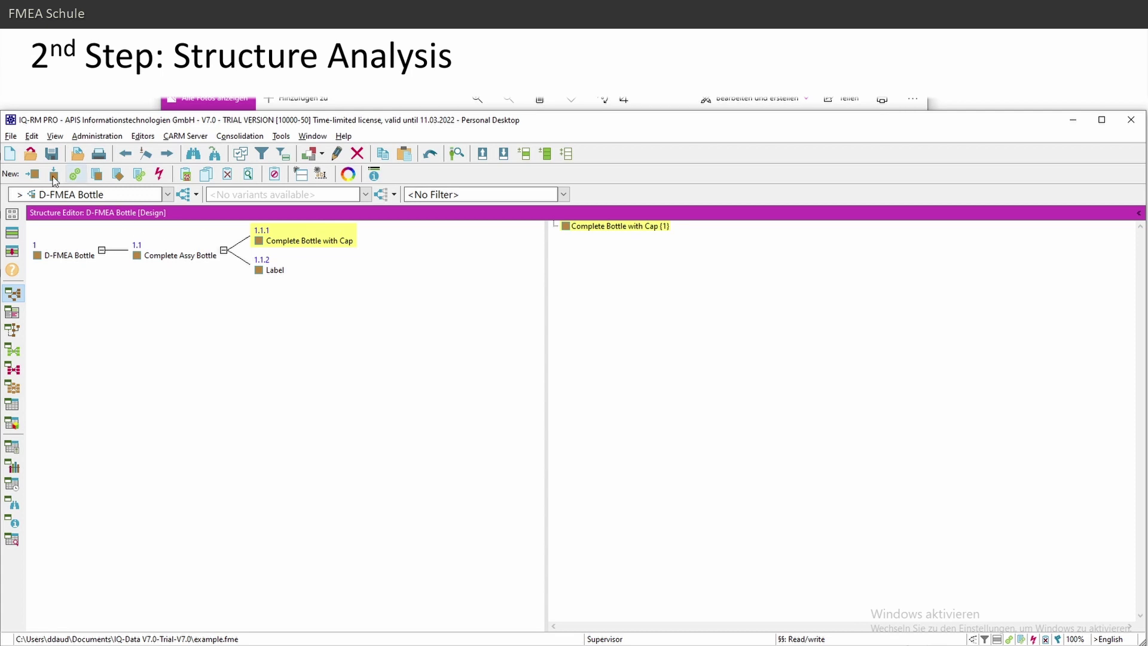
left_click(33, 174)
type("Cap")
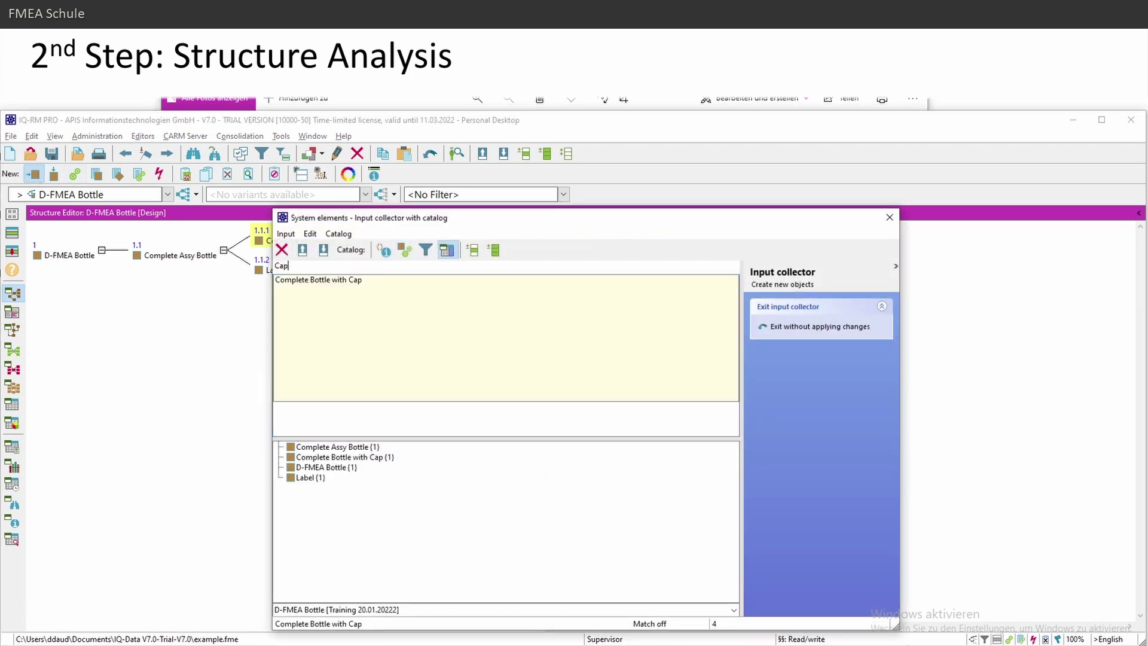
key("Return")
type("Bot")
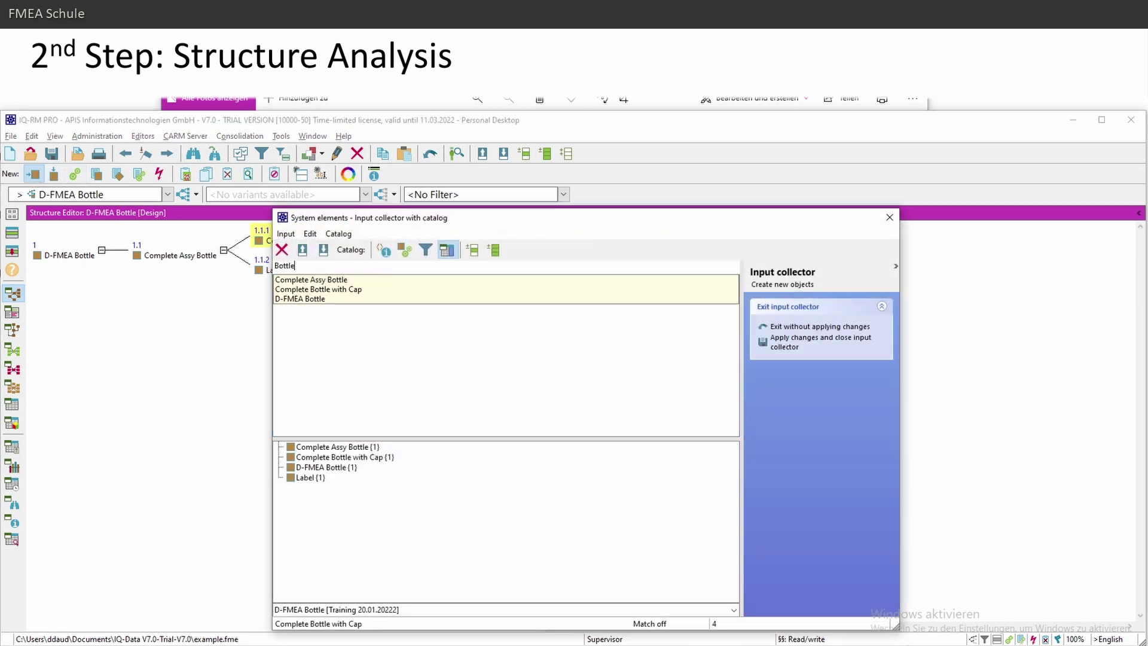
type("tle")
key("Return")
key("Return")
left_click(305, 255)
left_click(58, 266)
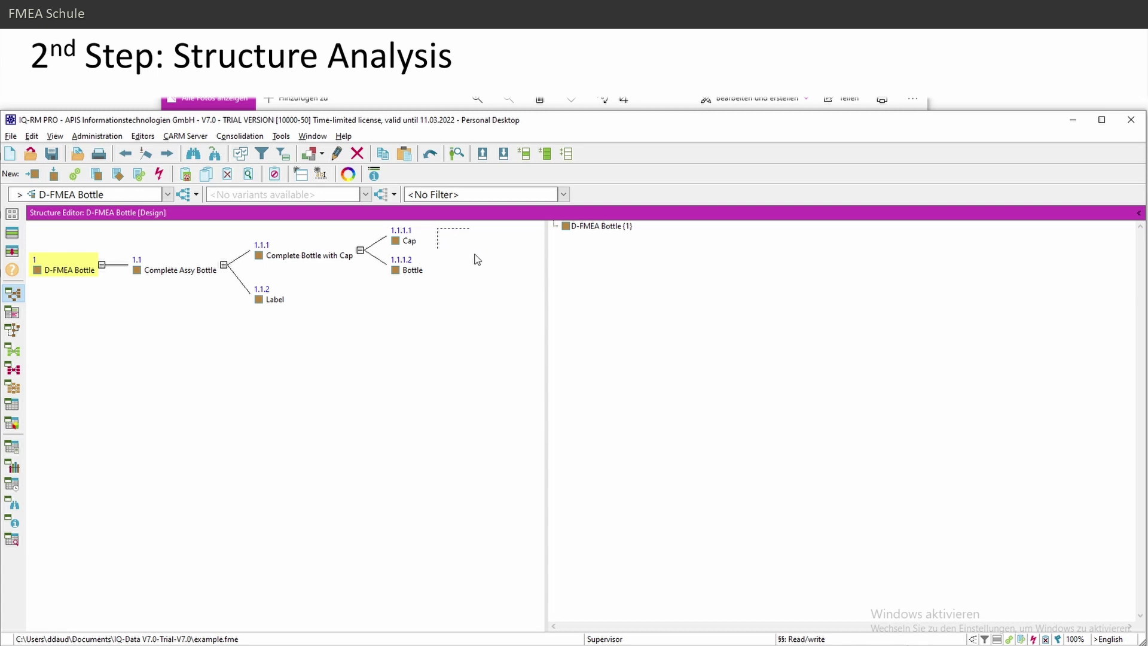
left_click_drag(475, 255, 497, 264)
Add the system elements "Geometry of Cap" and "Material of Cap" beneath the Cap element
left_click(412, 242)
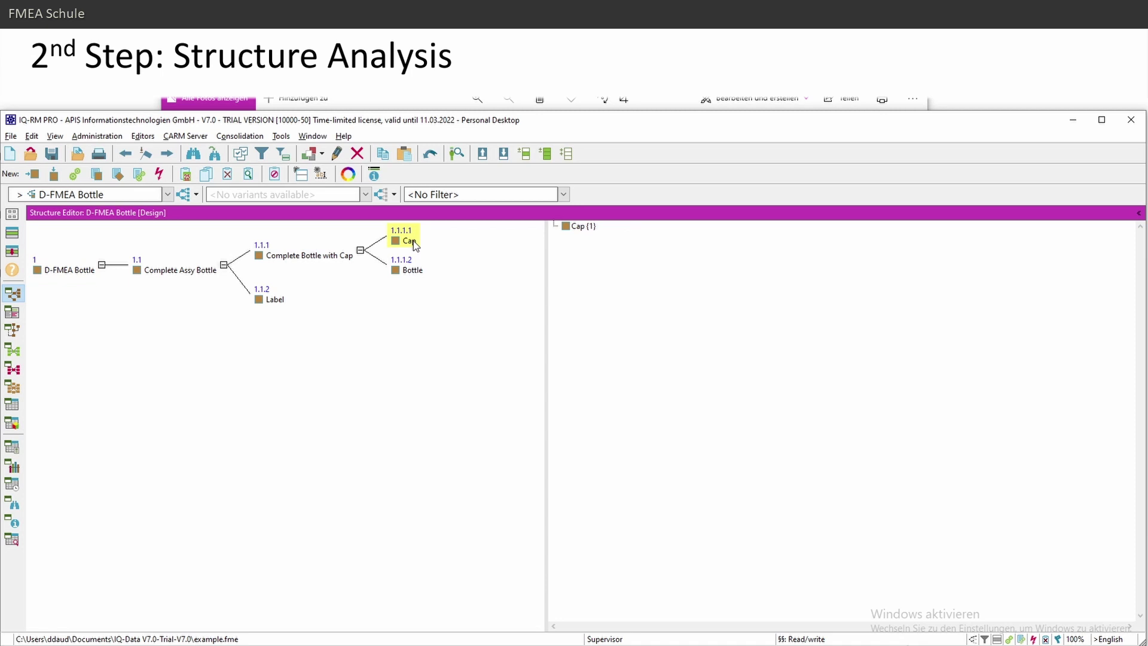
left_click(32, 174)
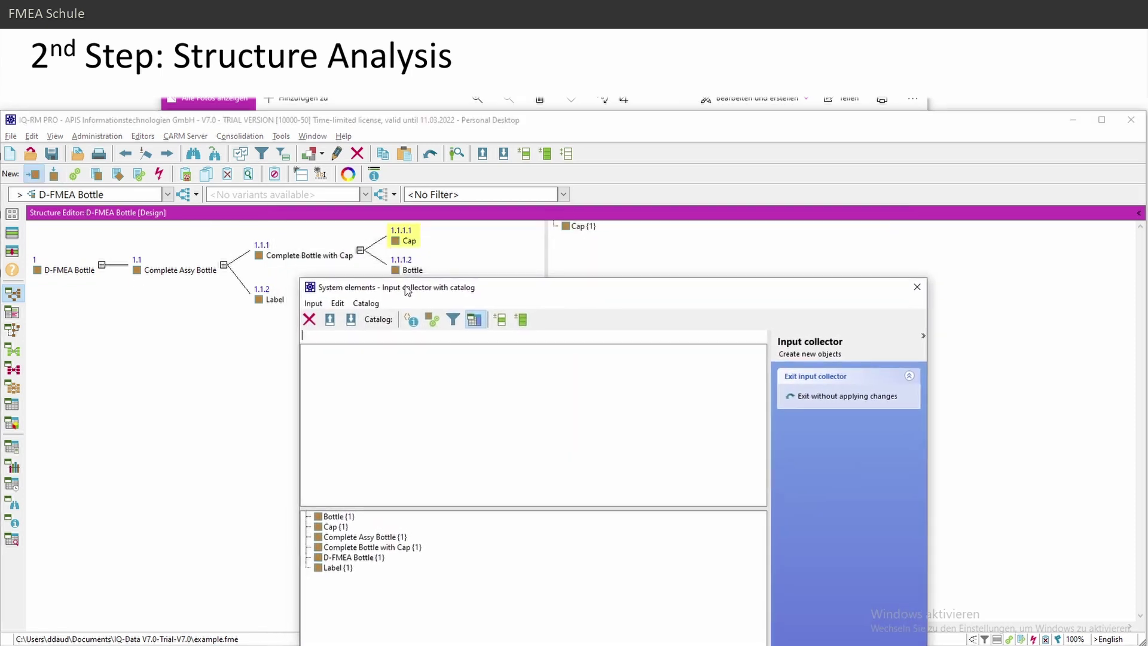
left_click_drag(405, 286, 406, 294)
type("Geometry")
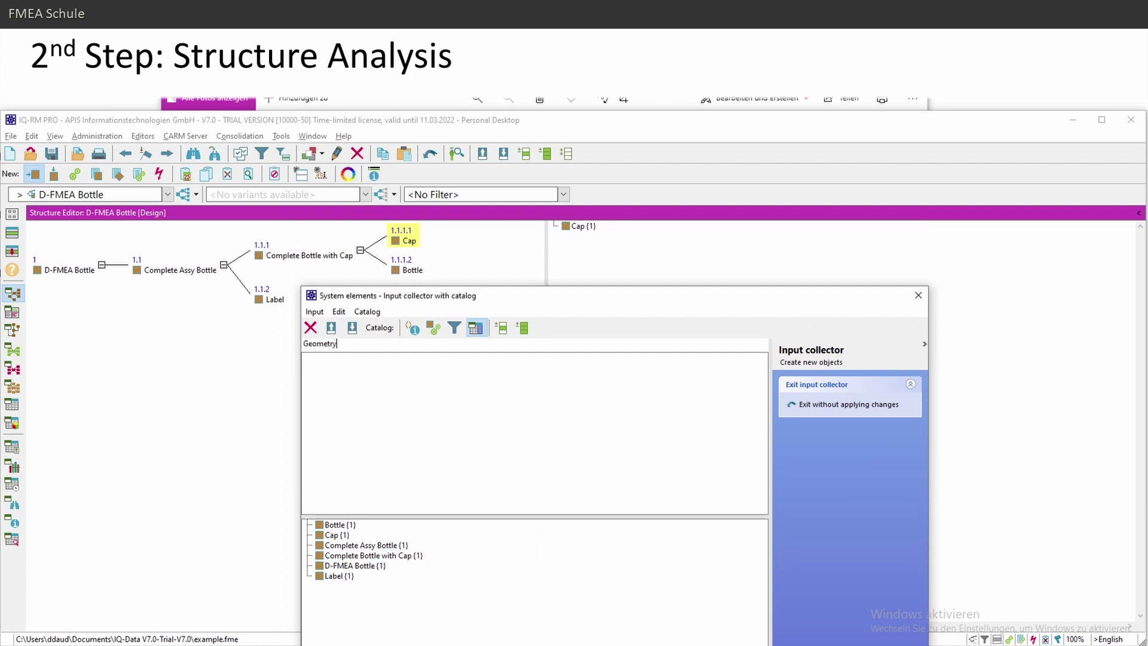
type(" of Cap")
key("Return")
type("Materia")
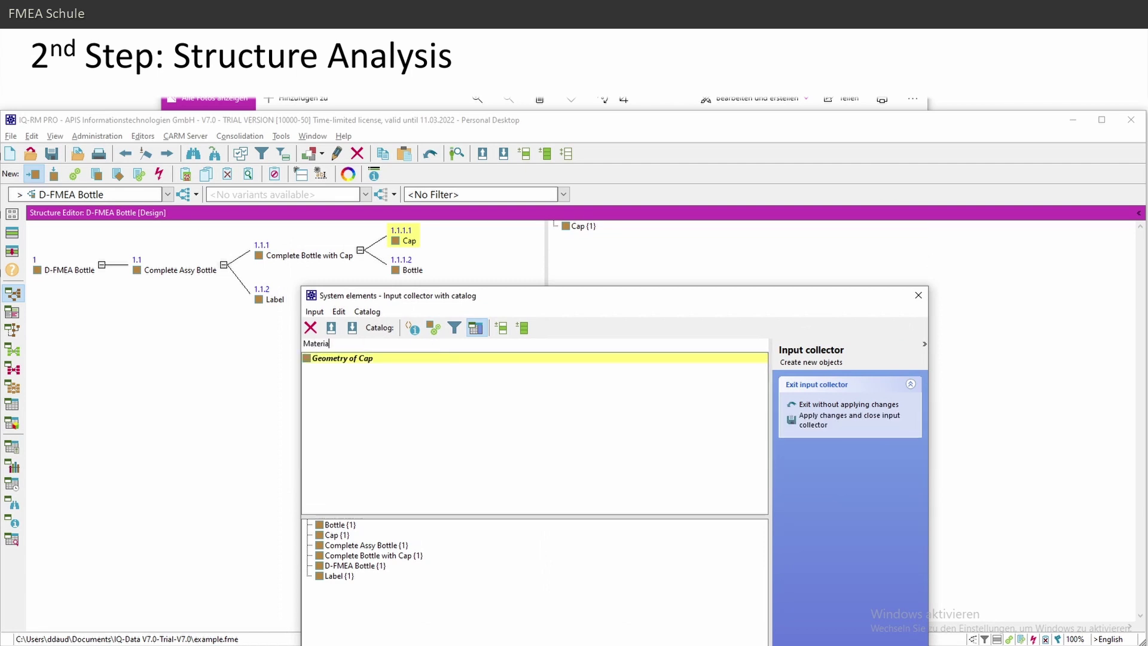
type("l of Cap")
key("Return")
key("Return")
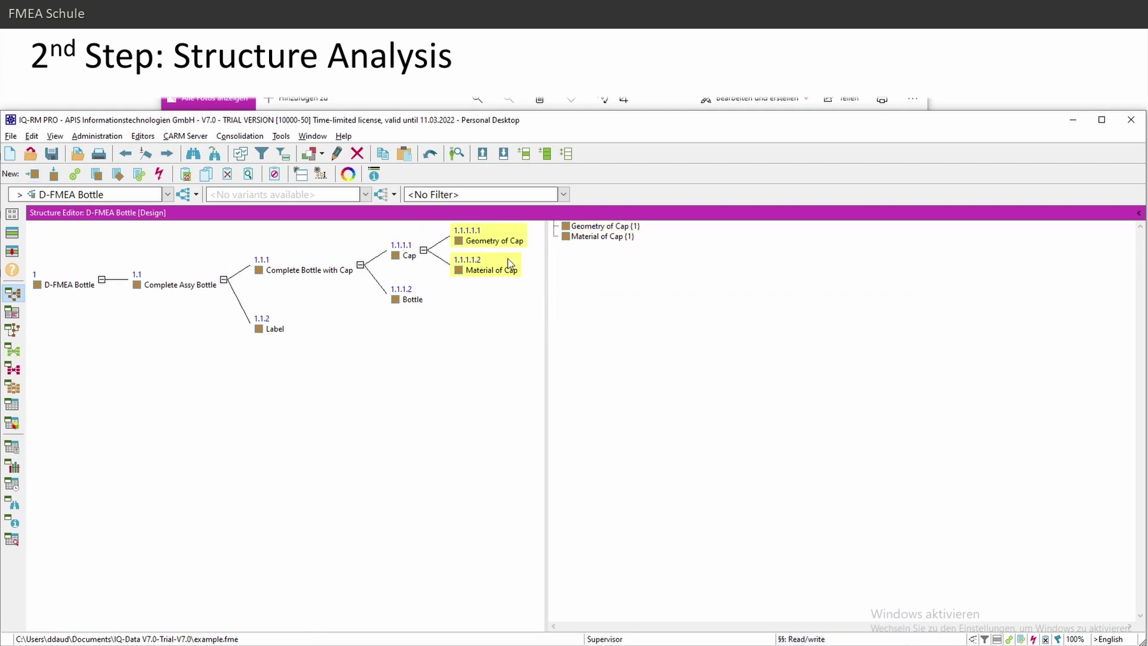
Add the system elements "Geometry Bottle" and "Material Bottle" beneath the Bottle element using Prefix template - Design (original)
left_click(414, 300)
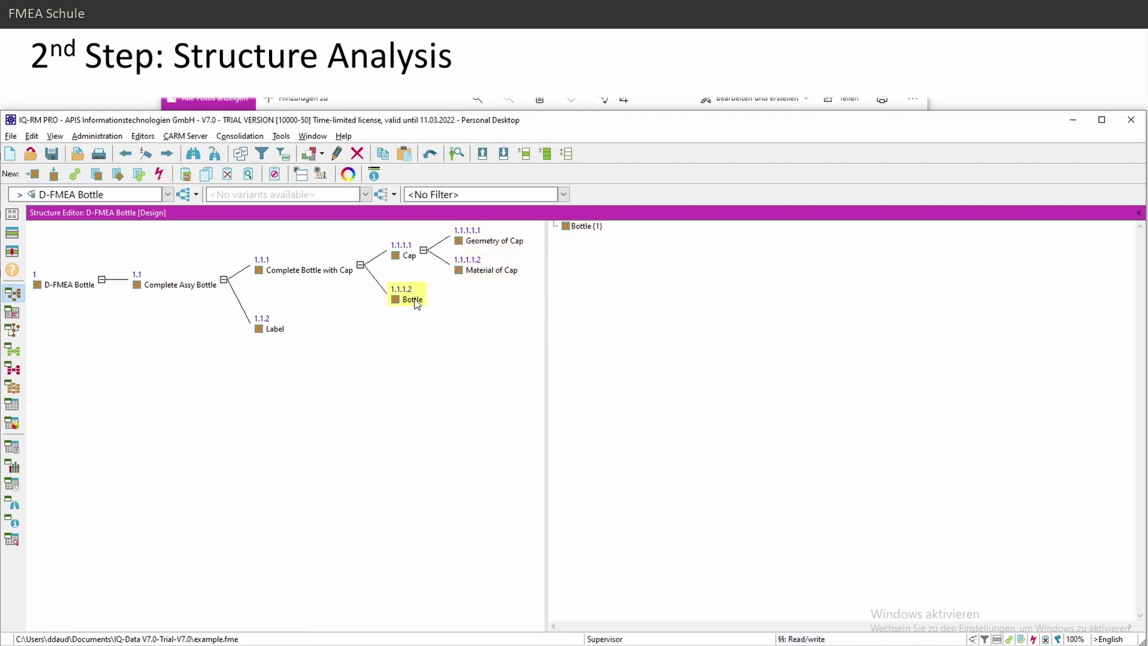
right_click(414, 300)
mouse_move(497, 347)
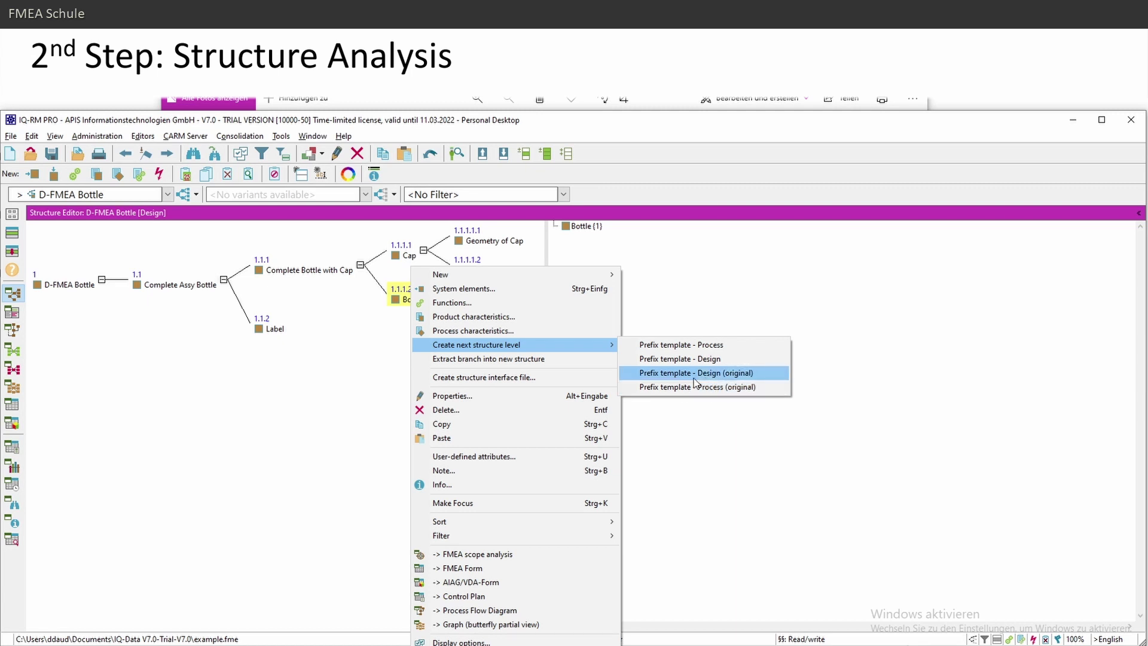
left_click(716, 373)
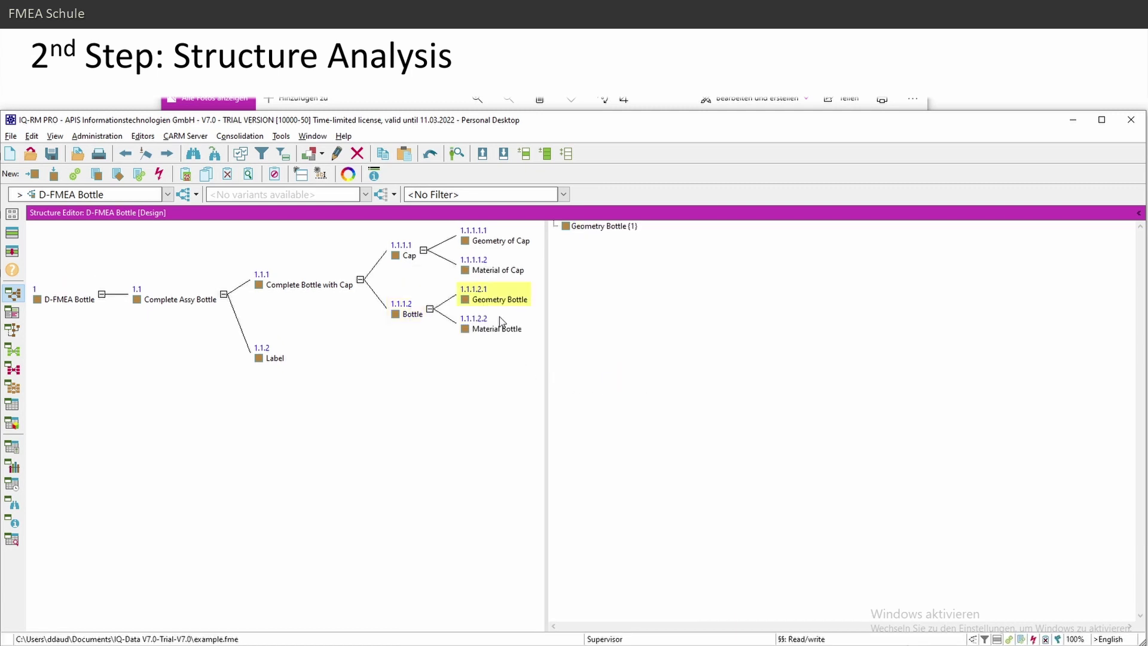
left_click(508, 320, "ctrl")
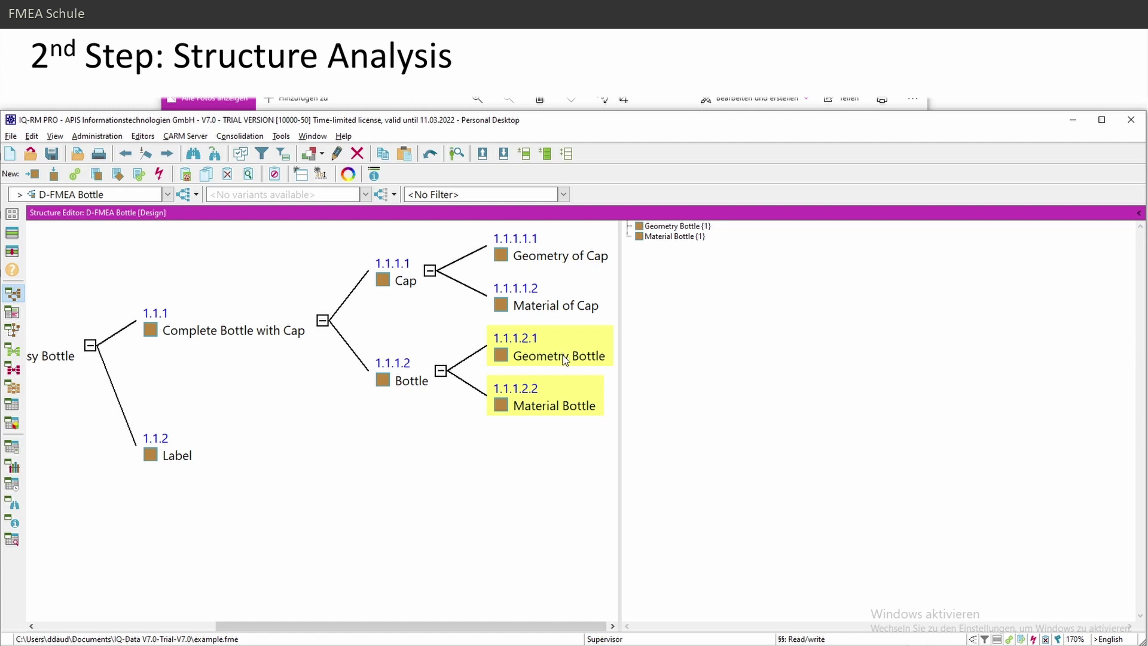
left_click(564, 357)
key("shift+Down")
left_click(418, 383)
left_click(544, 382, "ctrl")
left_click(548, 369, "ctrl")
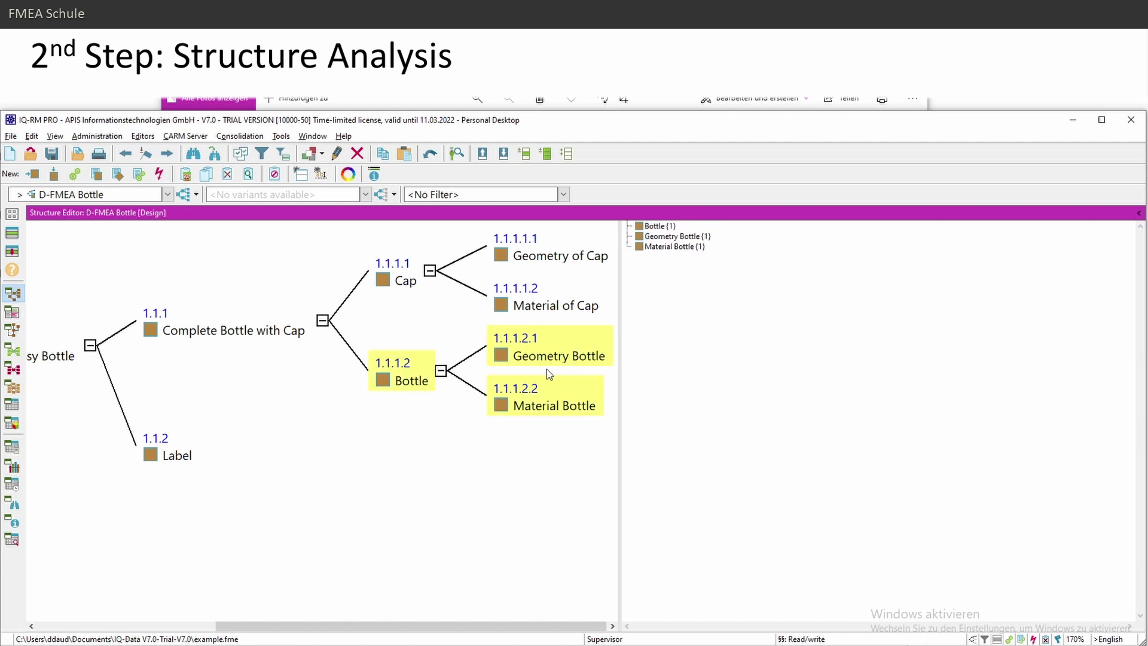
Try a process prefix template for the level beneath Label and delete the Man, Machine, Material and Environment Label elements
right_click(185, 455)
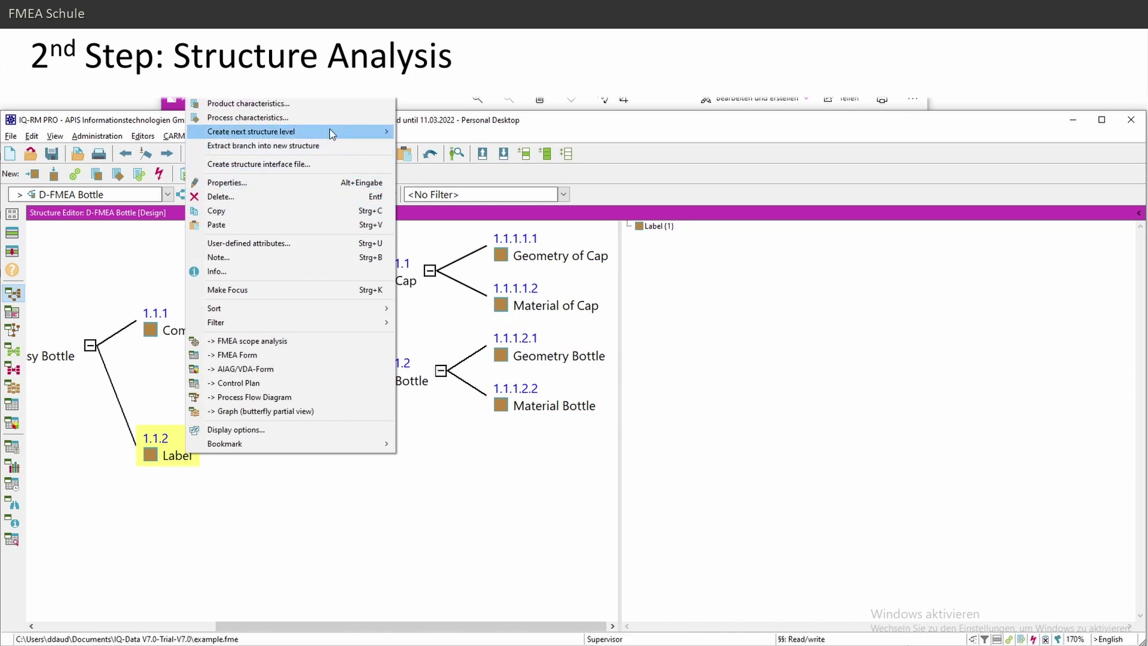
mouse_move(329, 127)
left_click(439, 173)
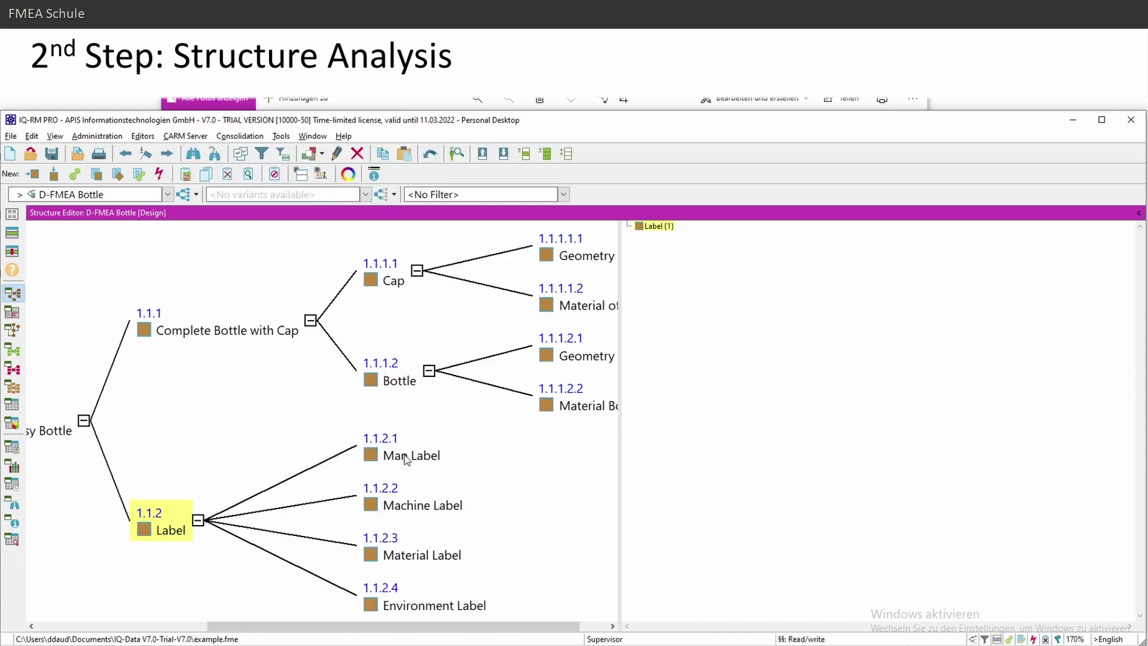
left_click(418, 455)
left_click_drag(501, 611, 334, 442)
key("Delete")
key("Return")
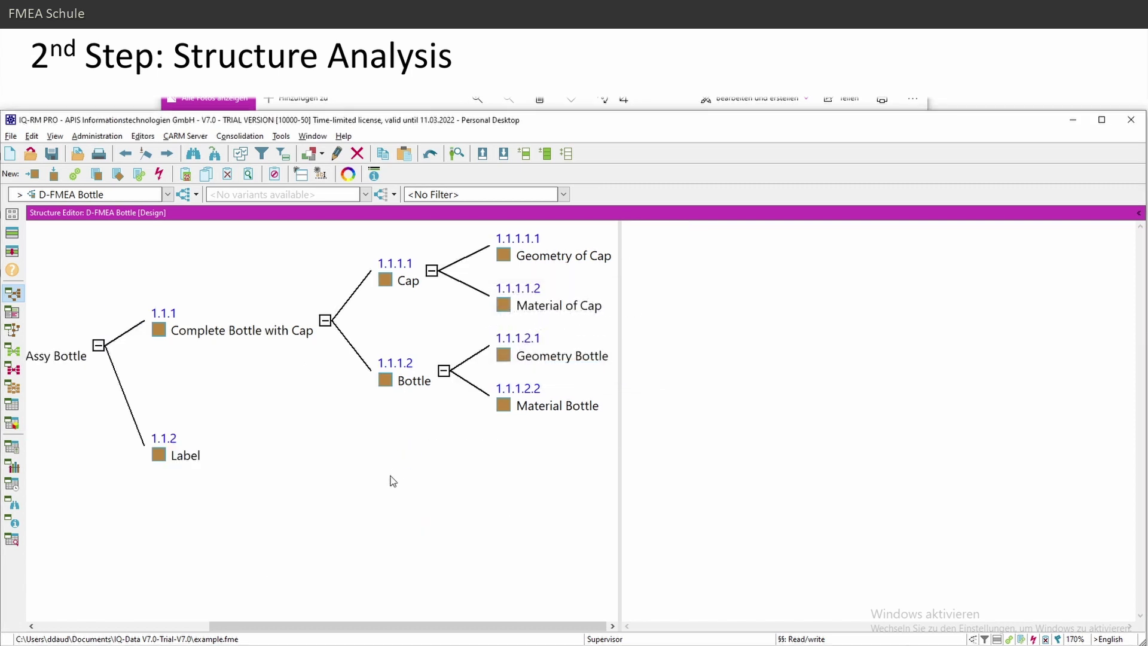
Add the system elements "Geometry Label" and "Material Label" beneath the Label element using Prefix template - Design (original)
left_click(179, 454)
right_click(177, 438)
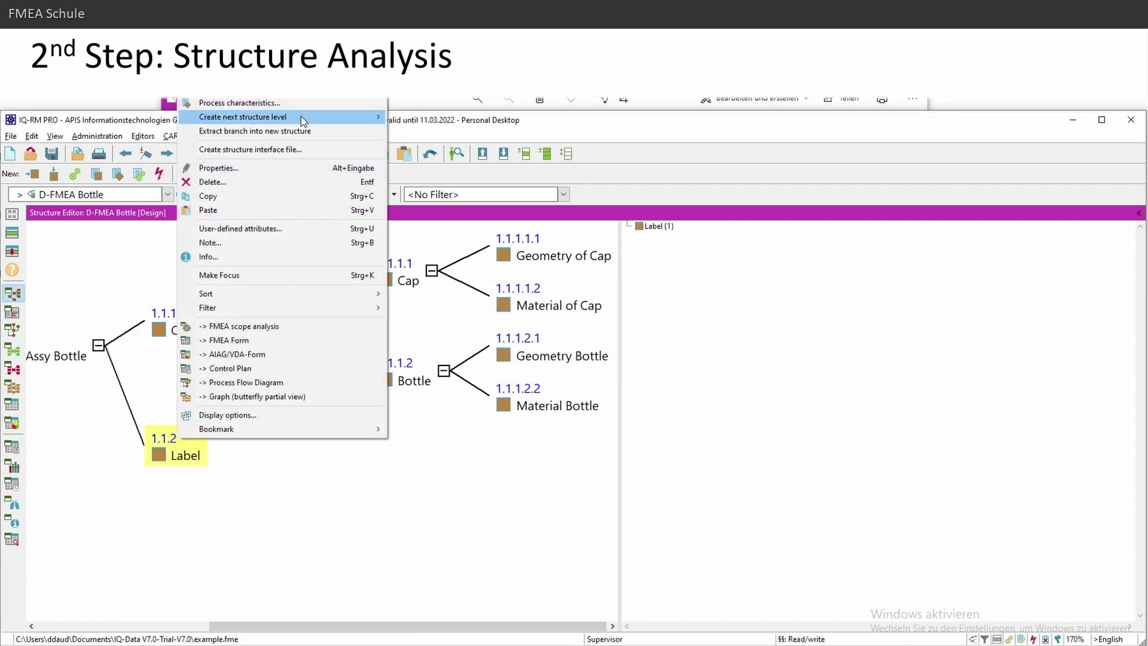
mouse_move(300, 116)
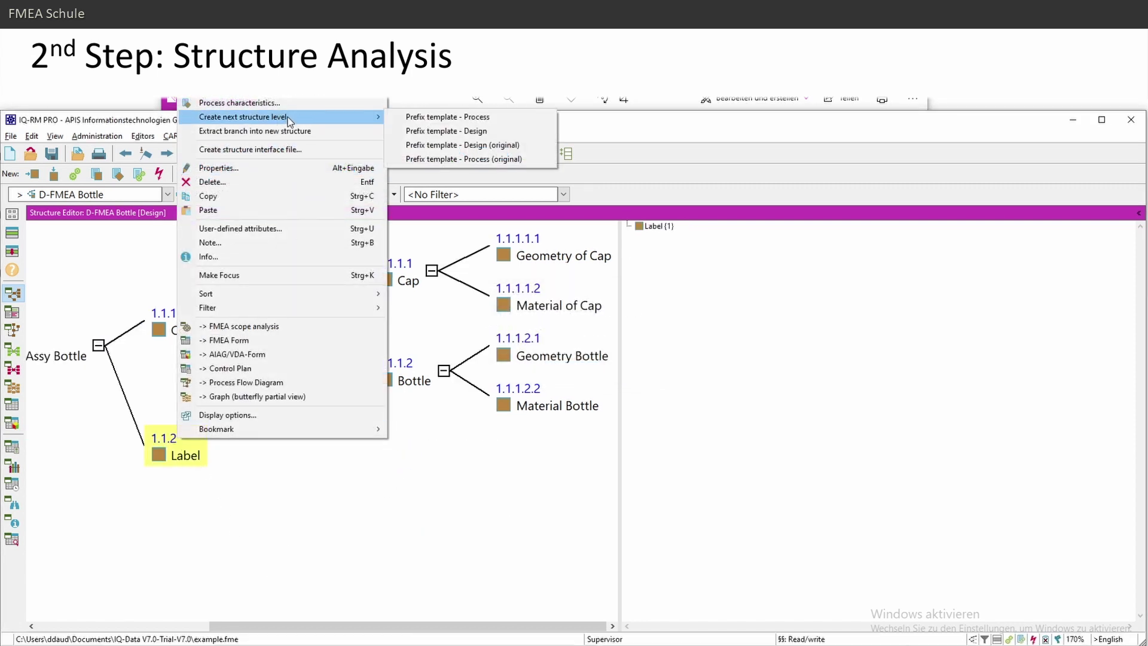
left_click(505, 145)
Review the tree level by level, from Cap, Bottle and Label with their geometry and material elements up to the assemblies
left_click(553, 269)
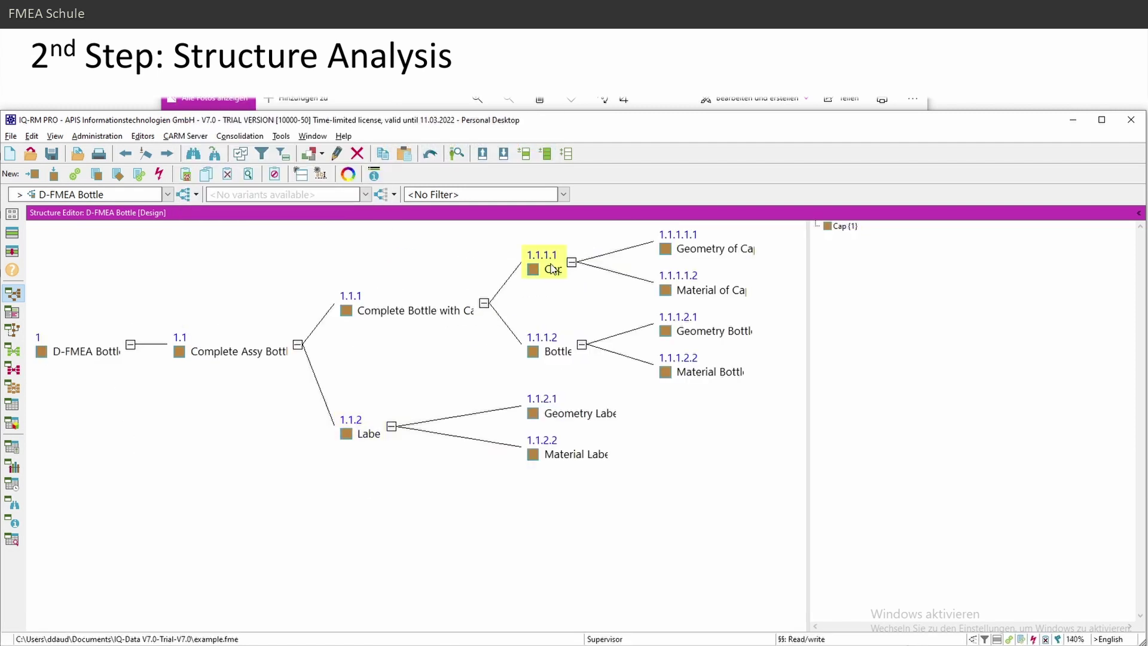
left_click(580, 347, "ctrl")
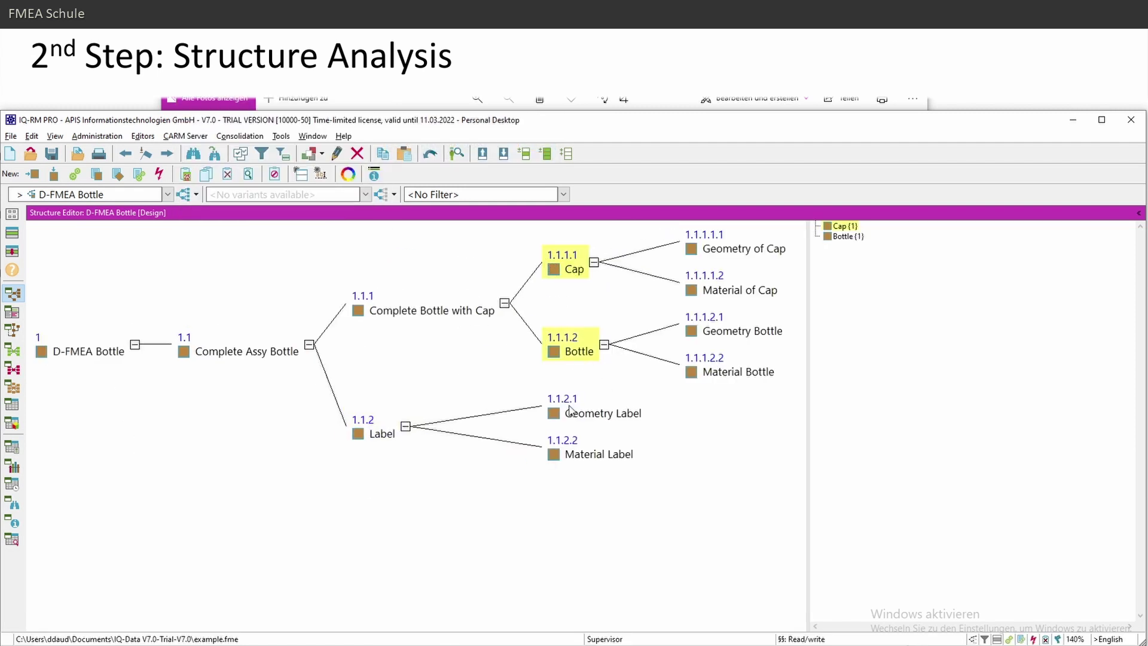
left_click(391, 435, "ctrl")
left_click_drag(675, 535, 598, 411)
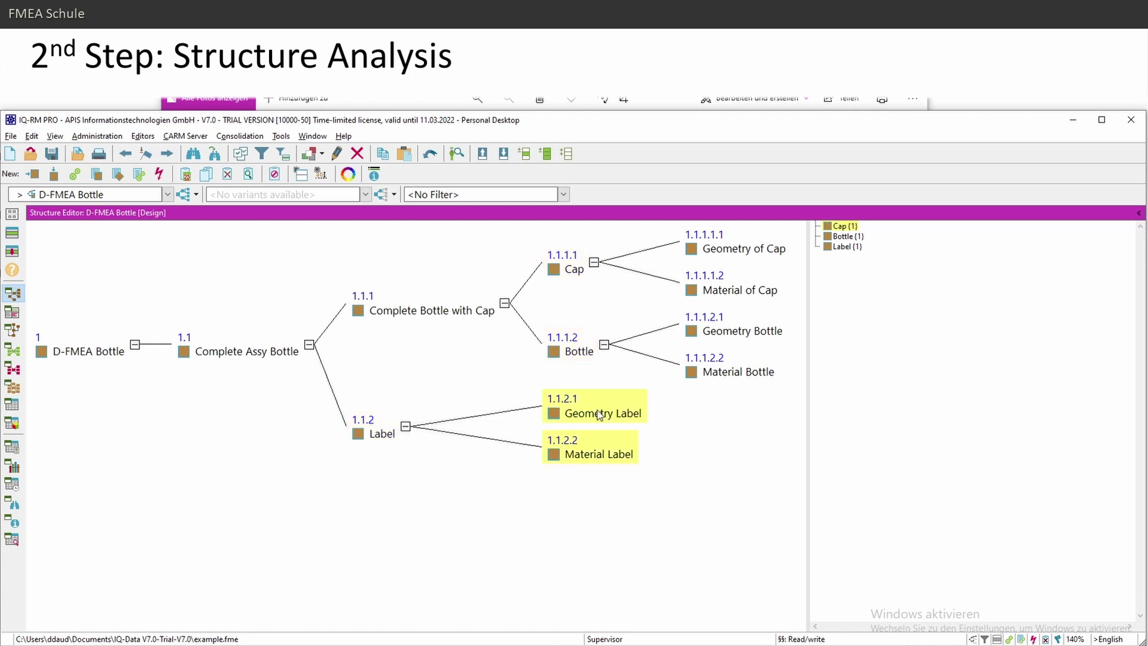
left_click_drag(768, 411, 704, 238)
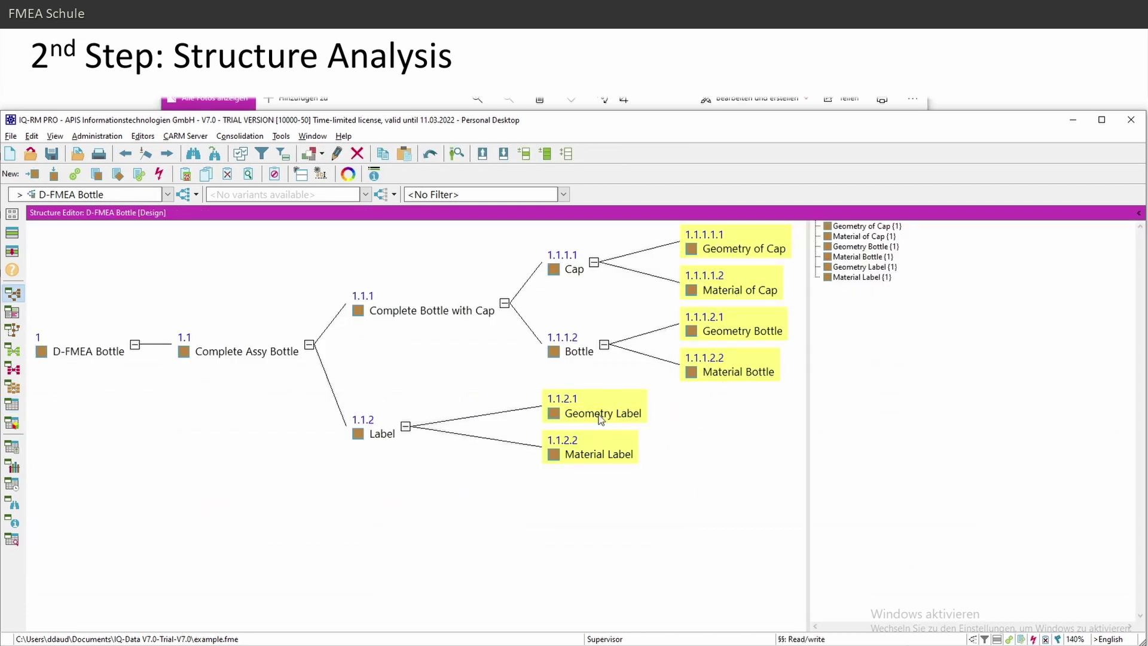
left_click_drag(562, 237, 590, 357)
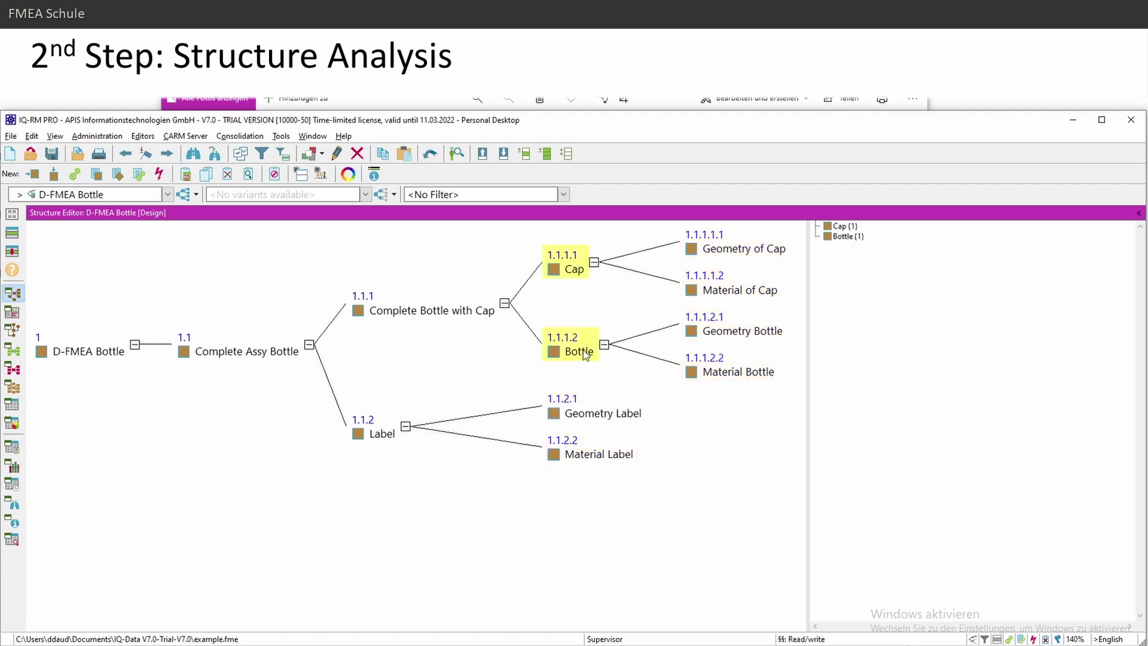
left_click(383, 435, "ctrl")
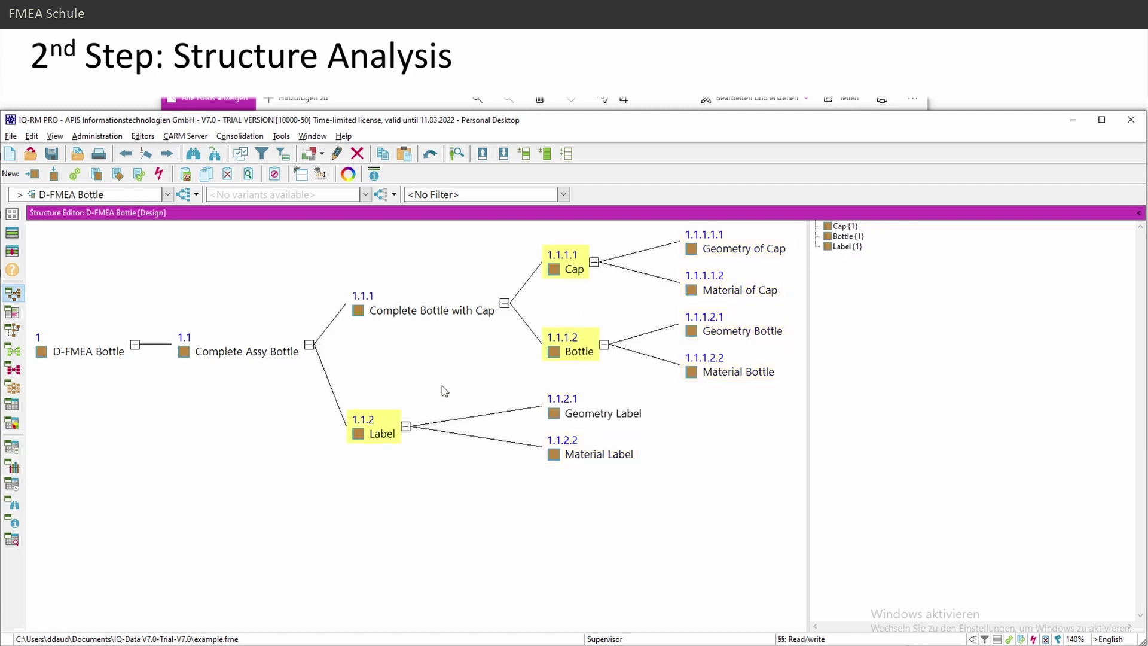
left_click_drag(49, 280, 82, 396)
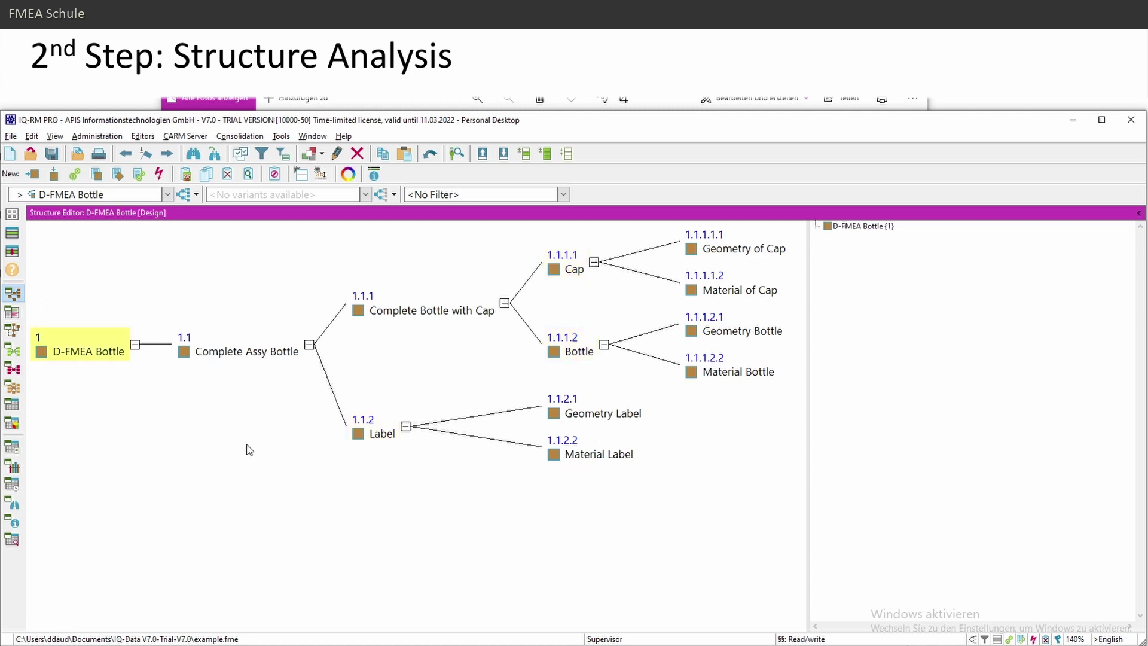
left_click_drag(361, 298, 264, 405)
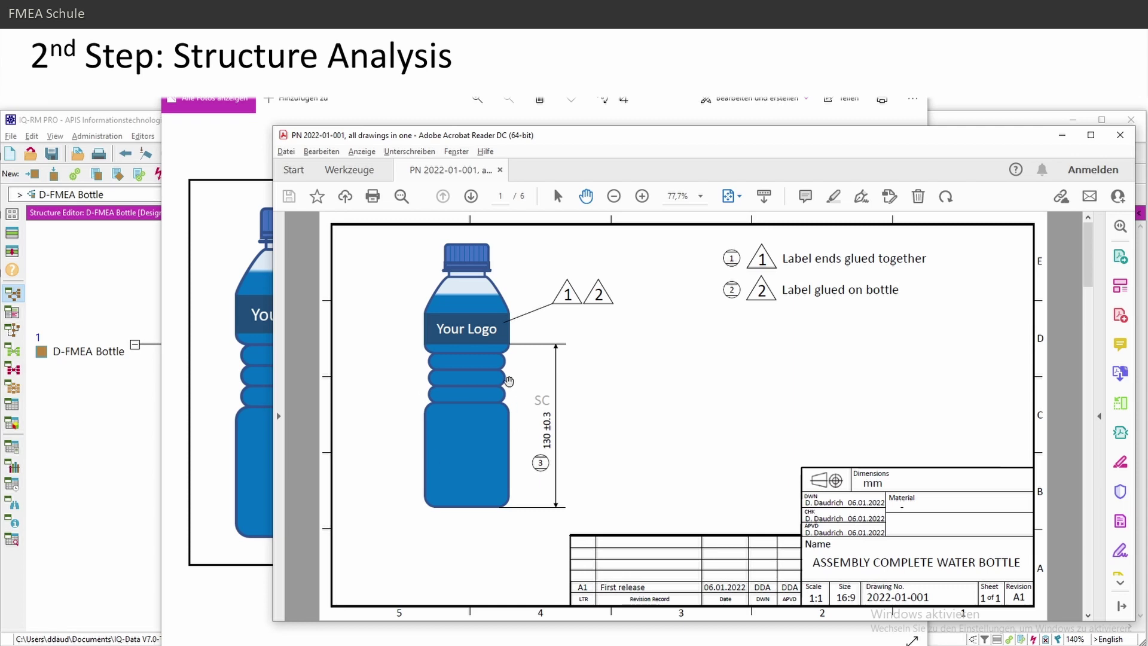
Back in IQ-RM PRO, add geometry and material elements beneath Complete Assy Bottle using Prefix template - Design (original)
left_click(132, 124)
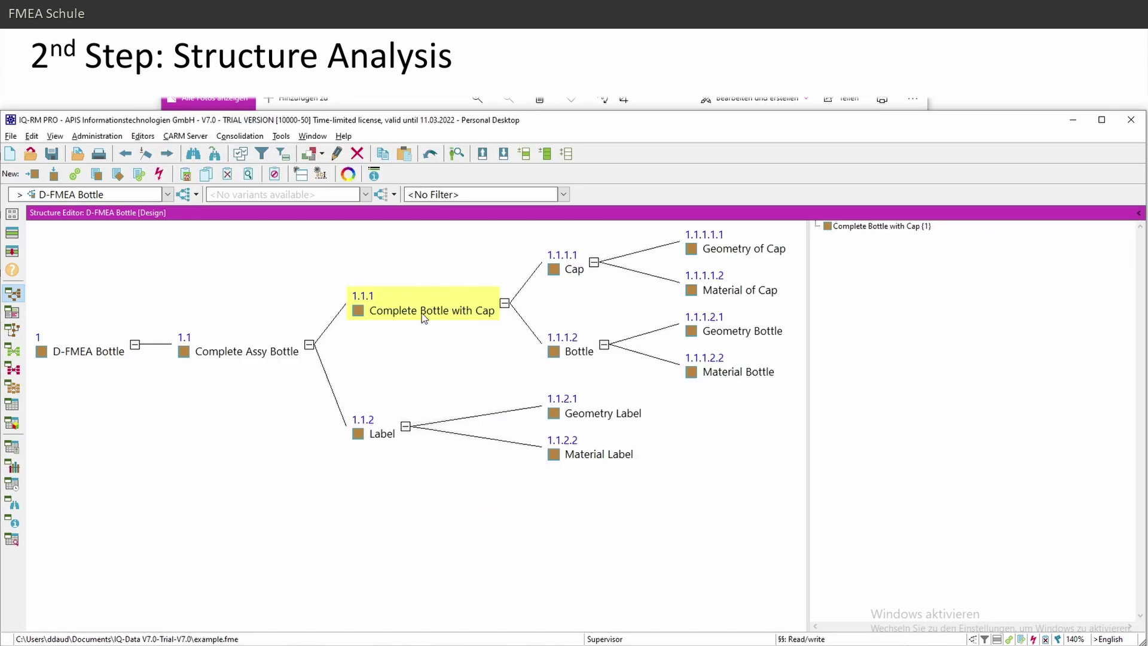
left_click(269, 358)
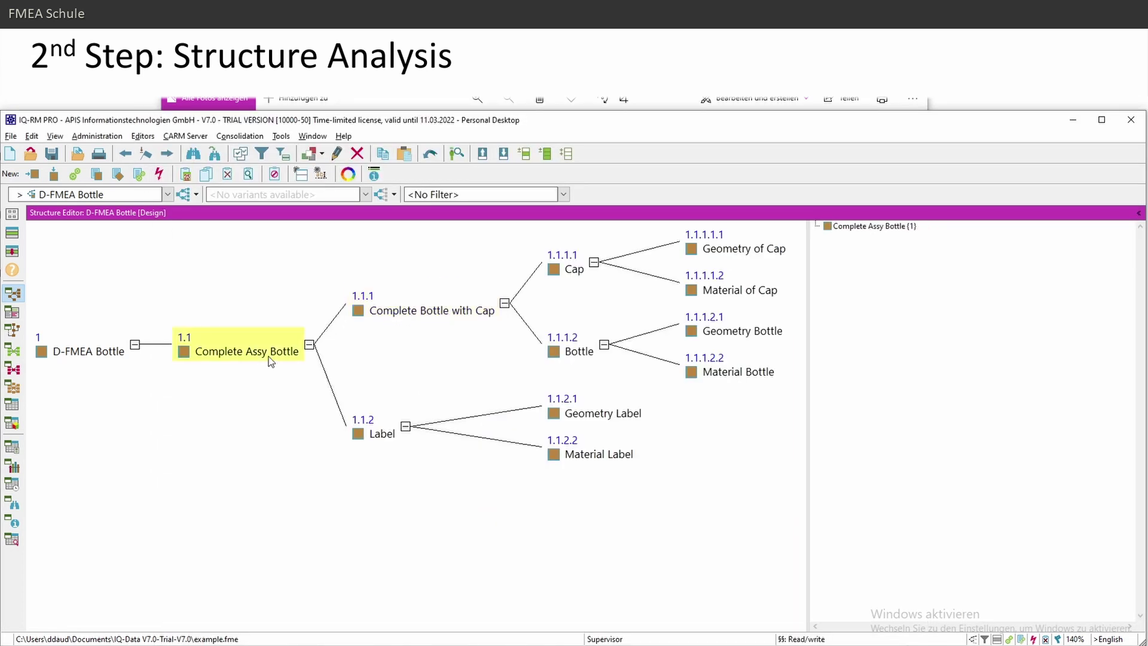
right_click(279, 355)
mouse_move(349, 364)
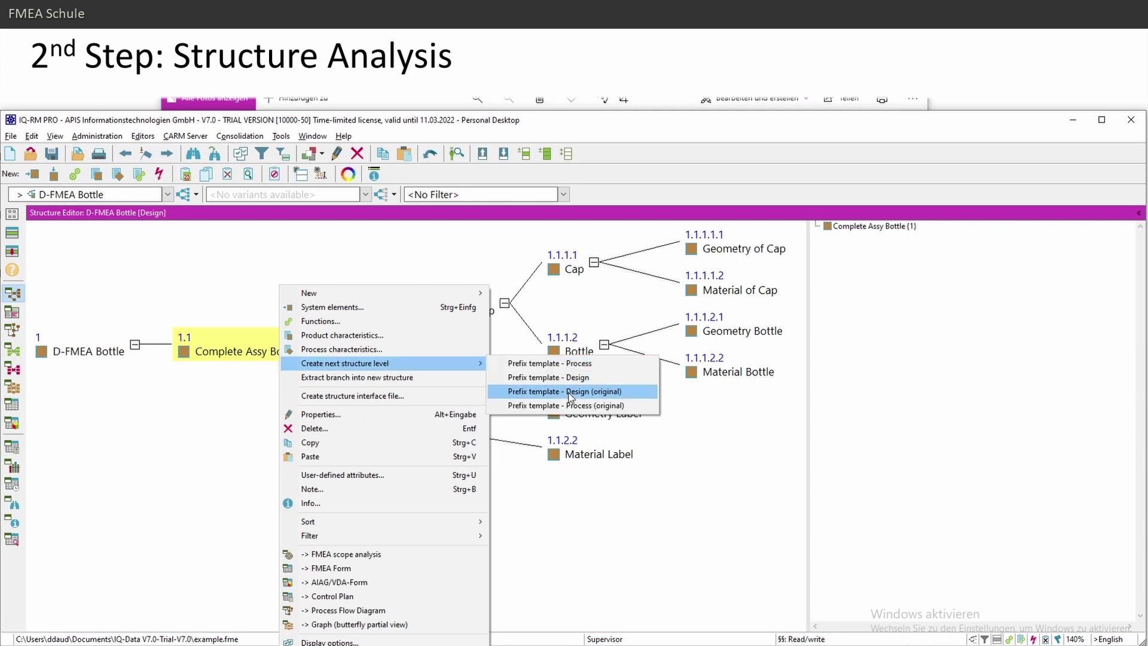
left_click(569, 392)
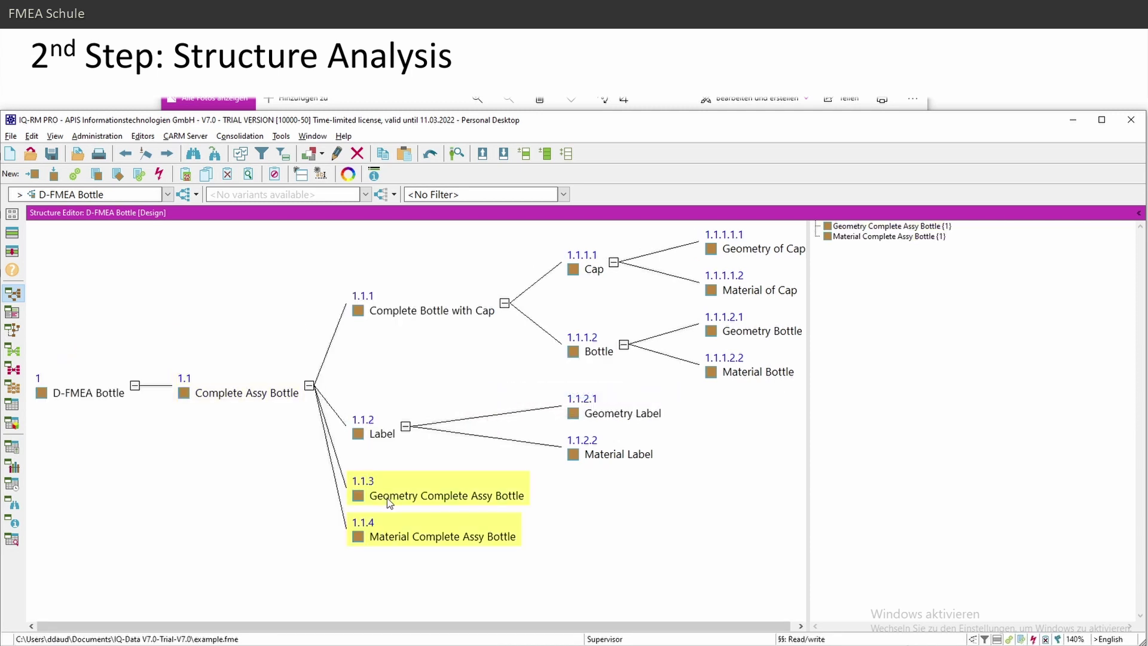
left_click(247, 399, "ctrl")
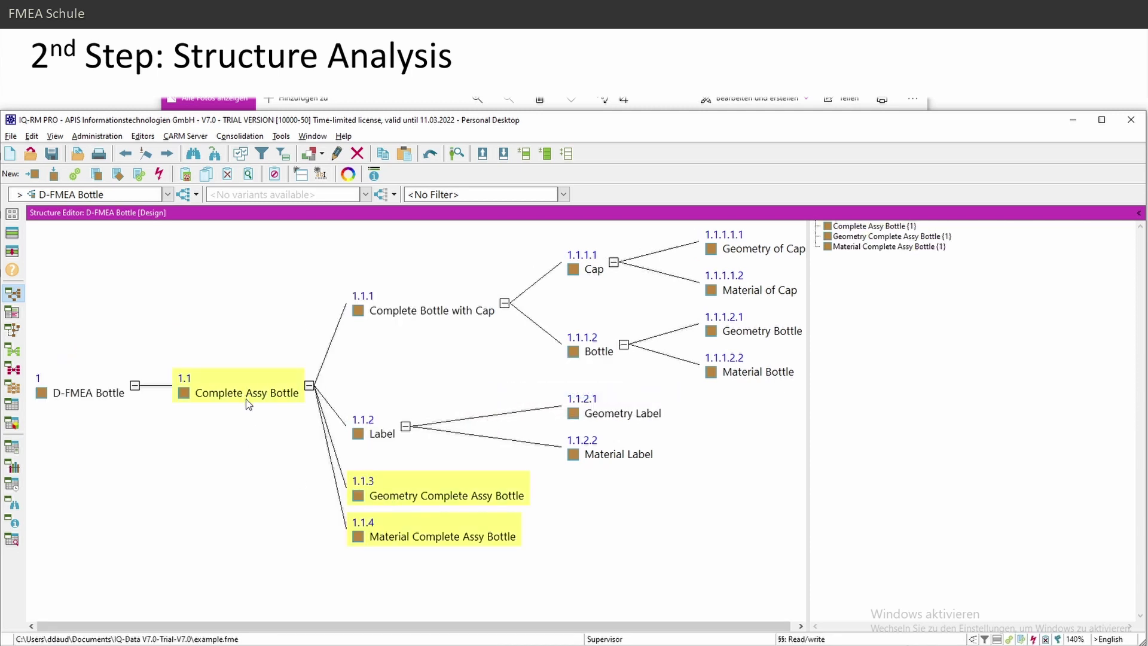
Compare the material elements of Cap, Bottle and Label, and delete the element "Material Complete Assy Bottle"
left_click(414, 537)
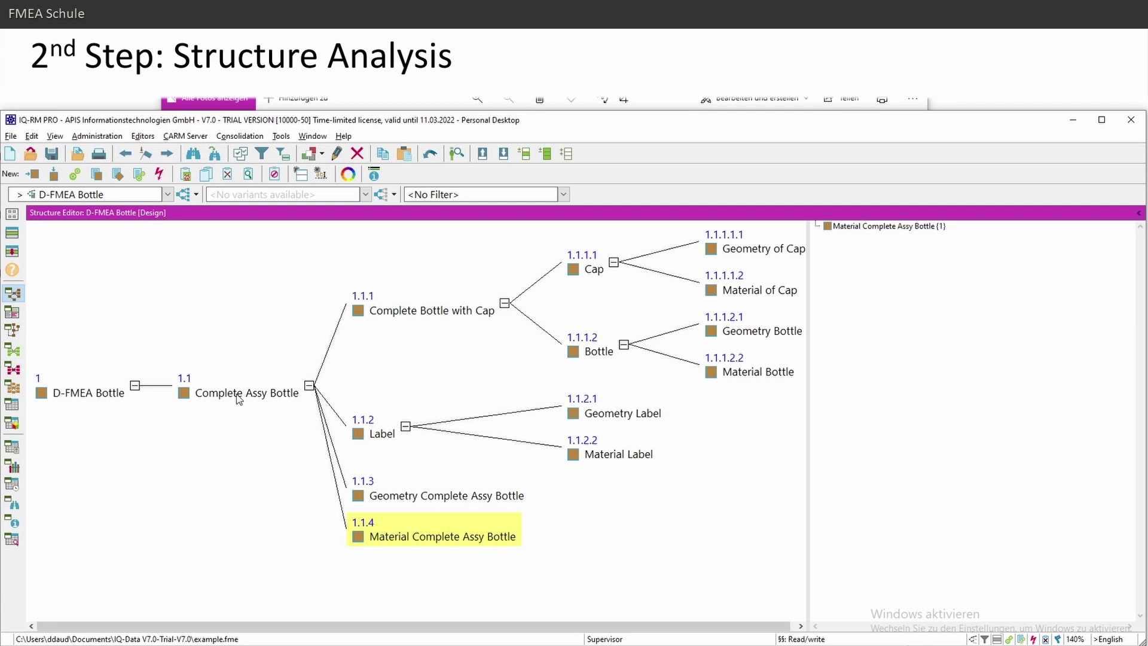
left_click(756, 372)
left_click(622, 458, "ctrl")
left_click(752, 292, "ctrl")
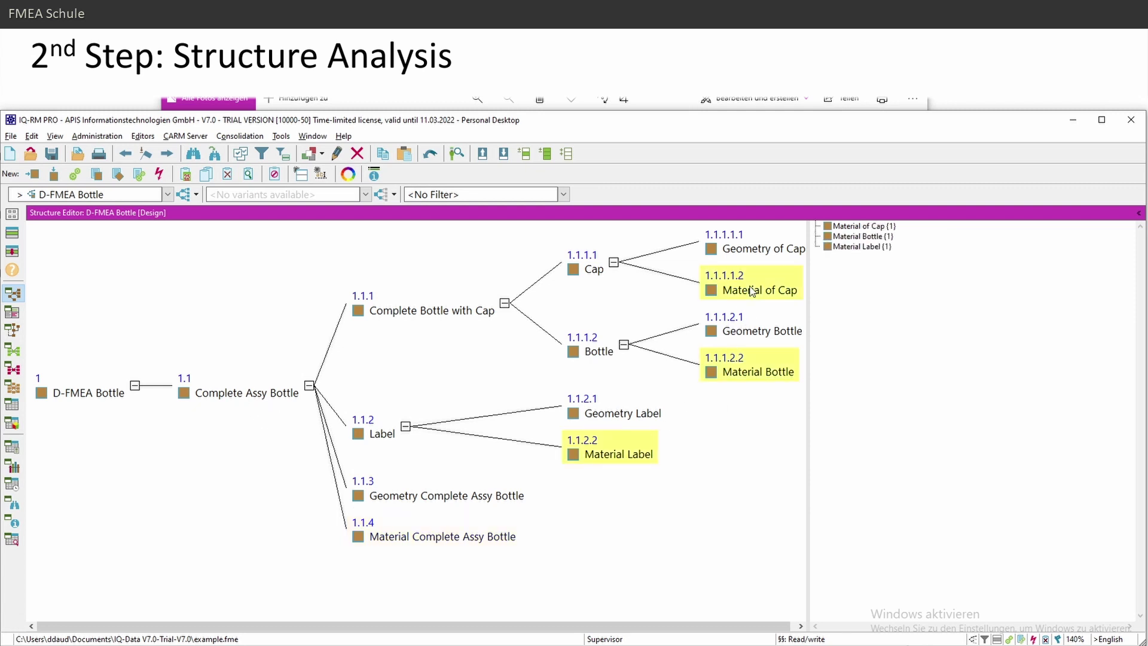
left_click(455, 531)
key("Delete")
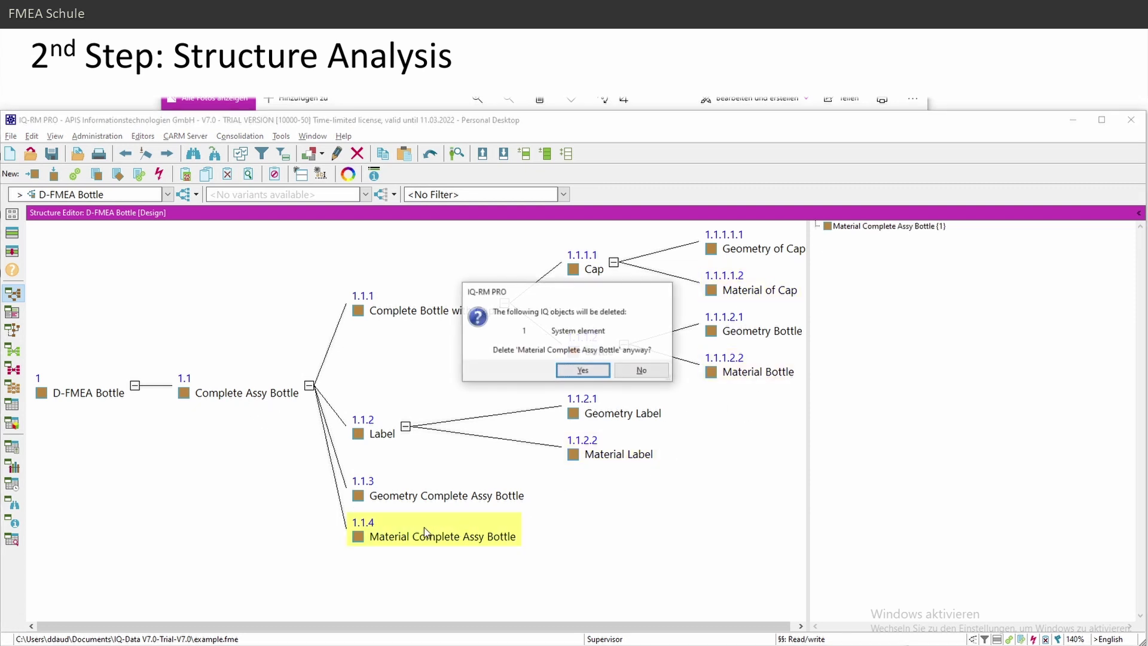
key("Return")
Create the next structure level beneath Complete Bottle with Cap from Prefix template - Design (original), keeping only "Geometry Complete Bottle with Cap"
right_click(422, 308)
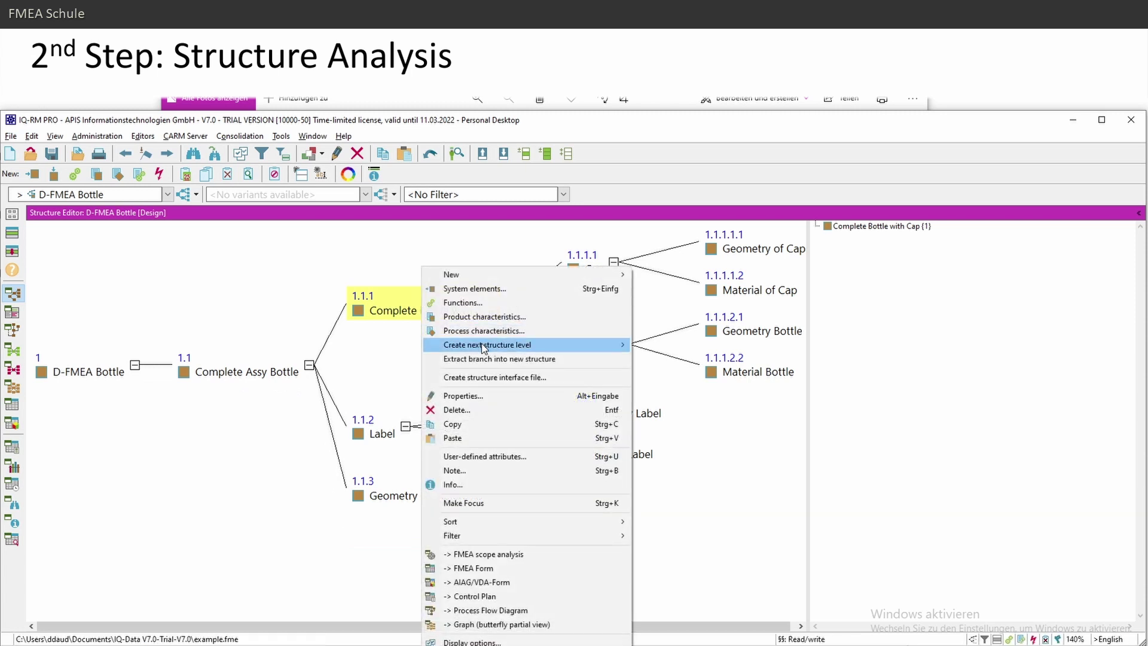
mouse_move(484, 346)
left_click(657, 372)
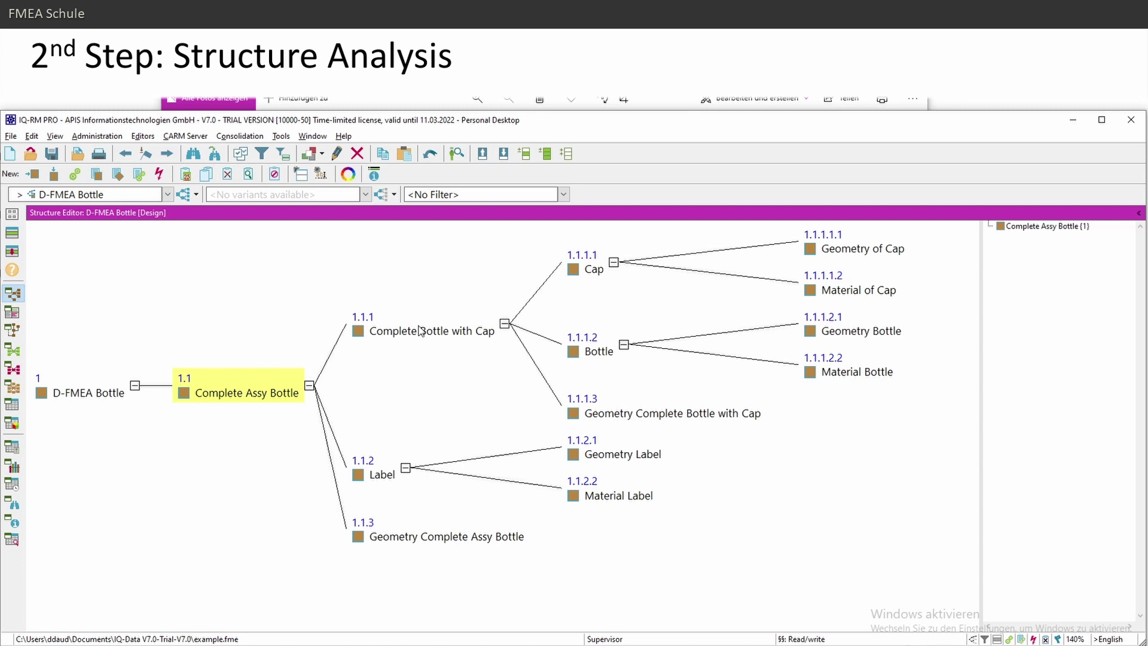
Give the elements Complete Assy Bottle, Complete Bottle with Cap, Label, Cap and Bottle an orange background color
left_click(421, 331)
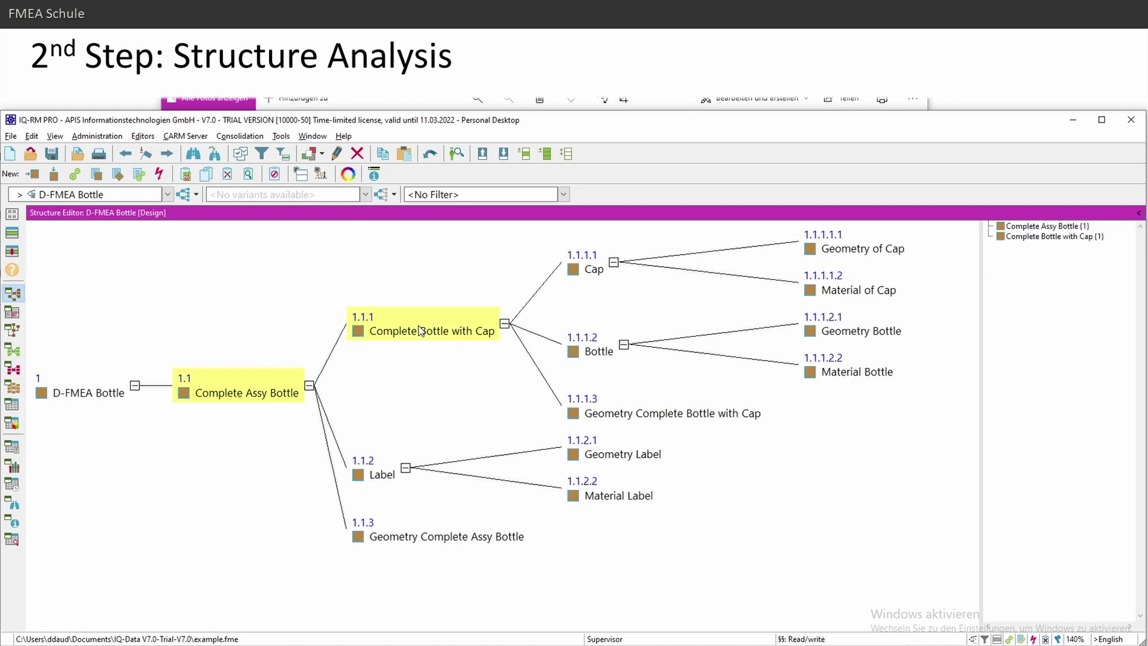
left_click(384, 475)
left_click(597, 353)
left_click(593, 270)
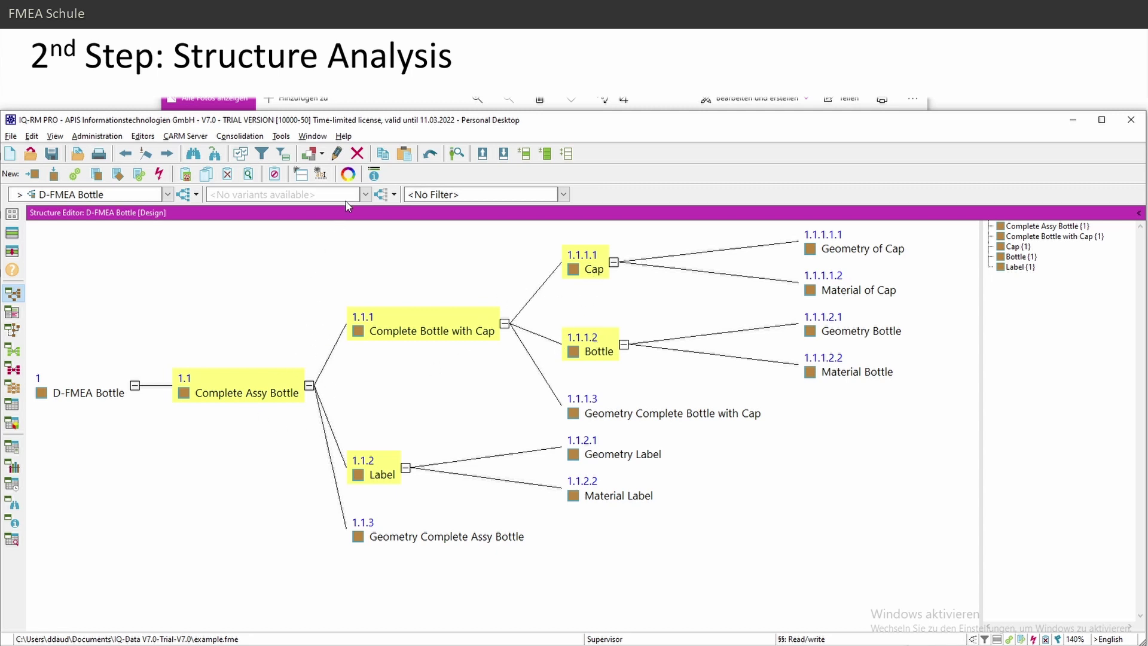
right_click(602, 259)
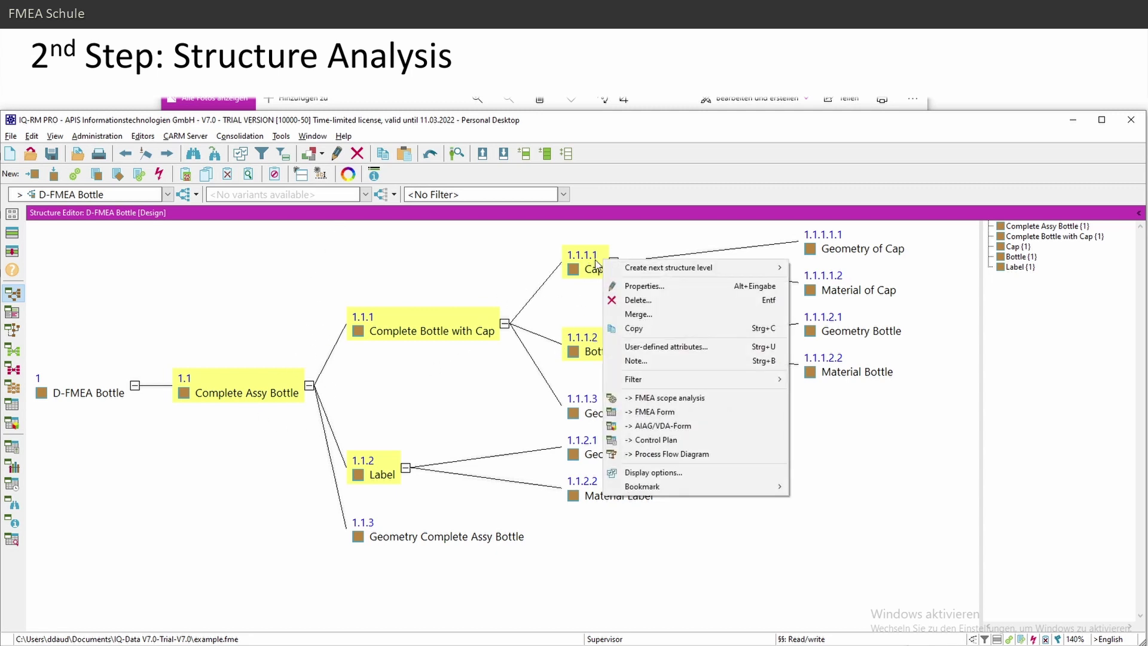
left_click(644, 286)
left_click(322, 258)
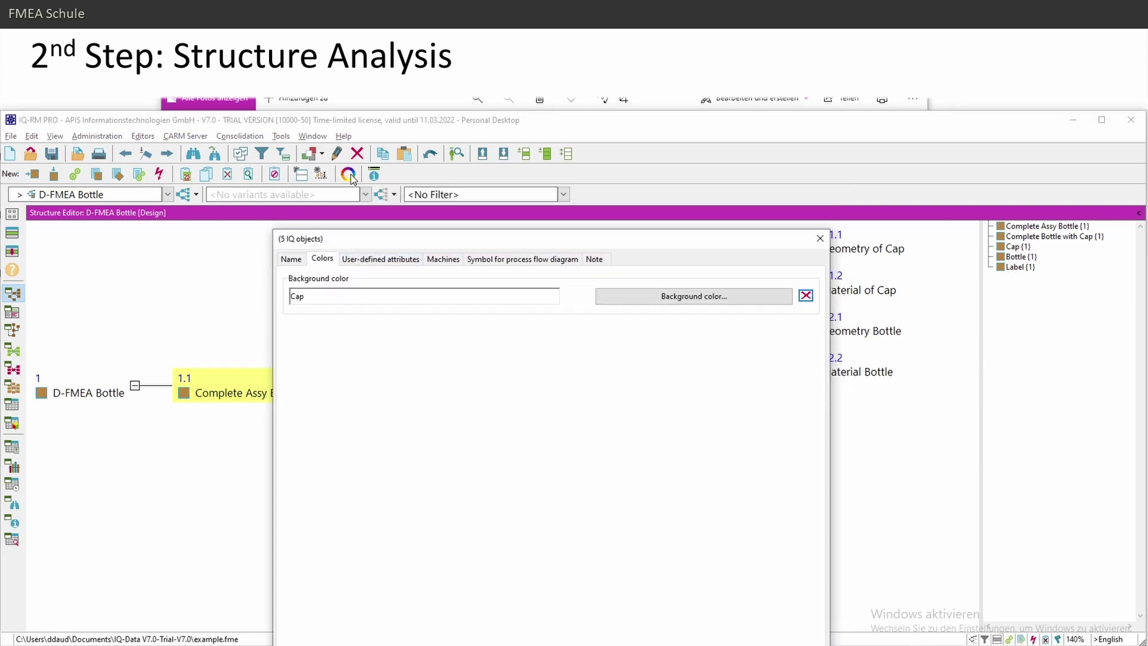
left_click(756, 290)
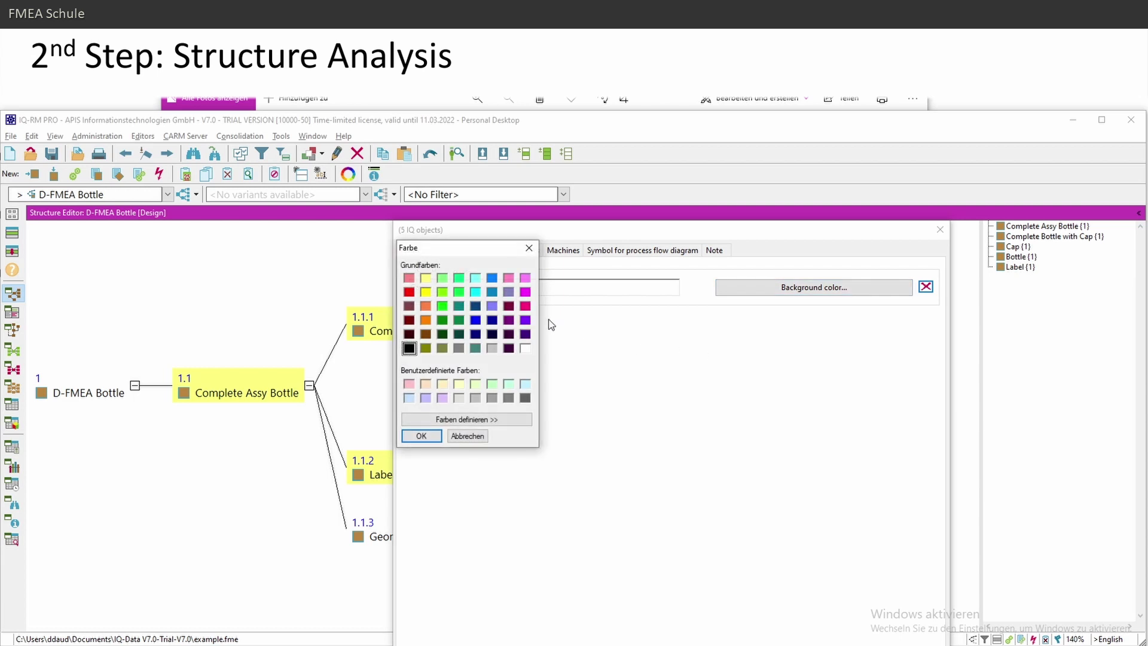
left_click(425, 305)
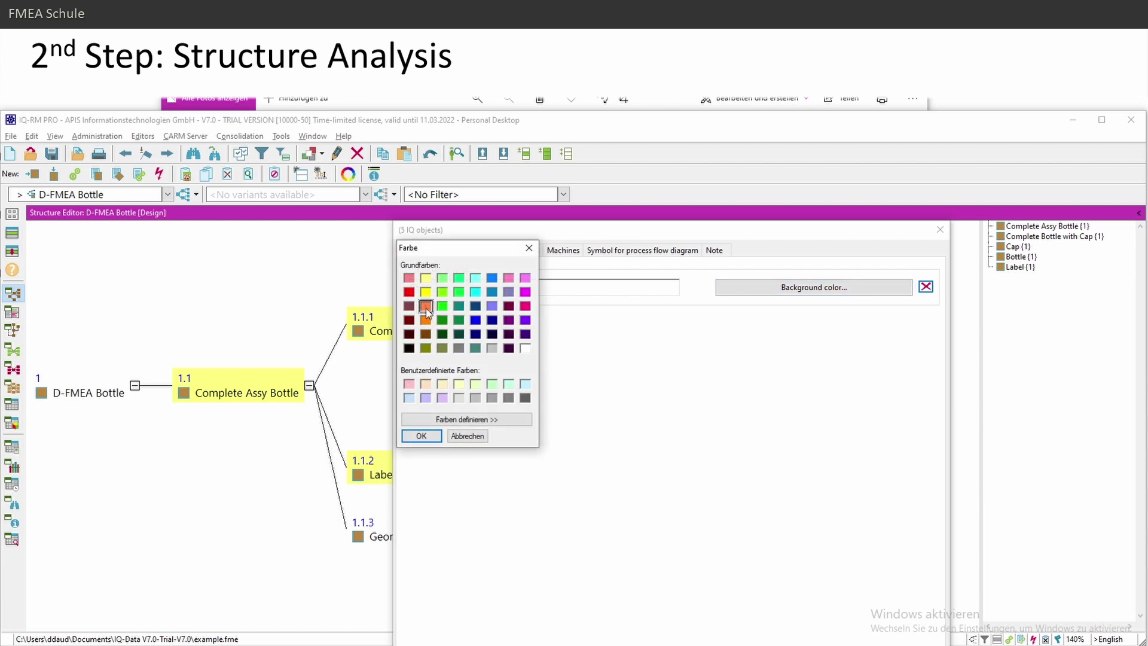
left_click(420, 436)
left_click(723, 552)
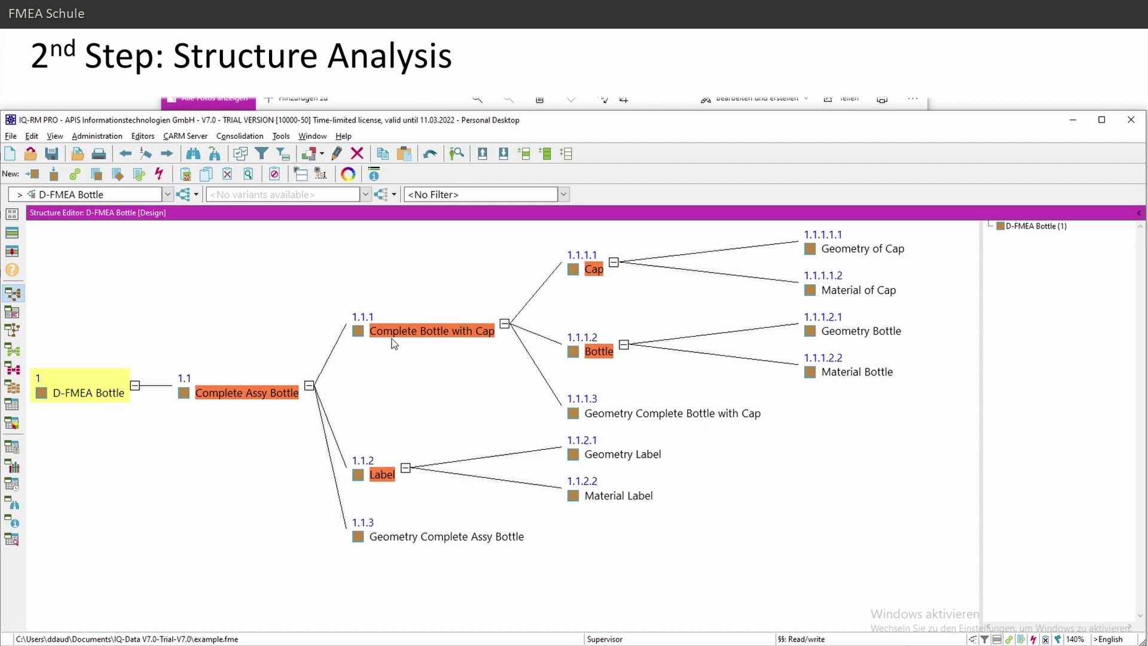
Give all eight geometry and material elements in the D-FMEA Bottle structure tree a cyan background color
left_click_drag(433, 533, 617, 412)
left_click_drag(883, 376, 837, 239)
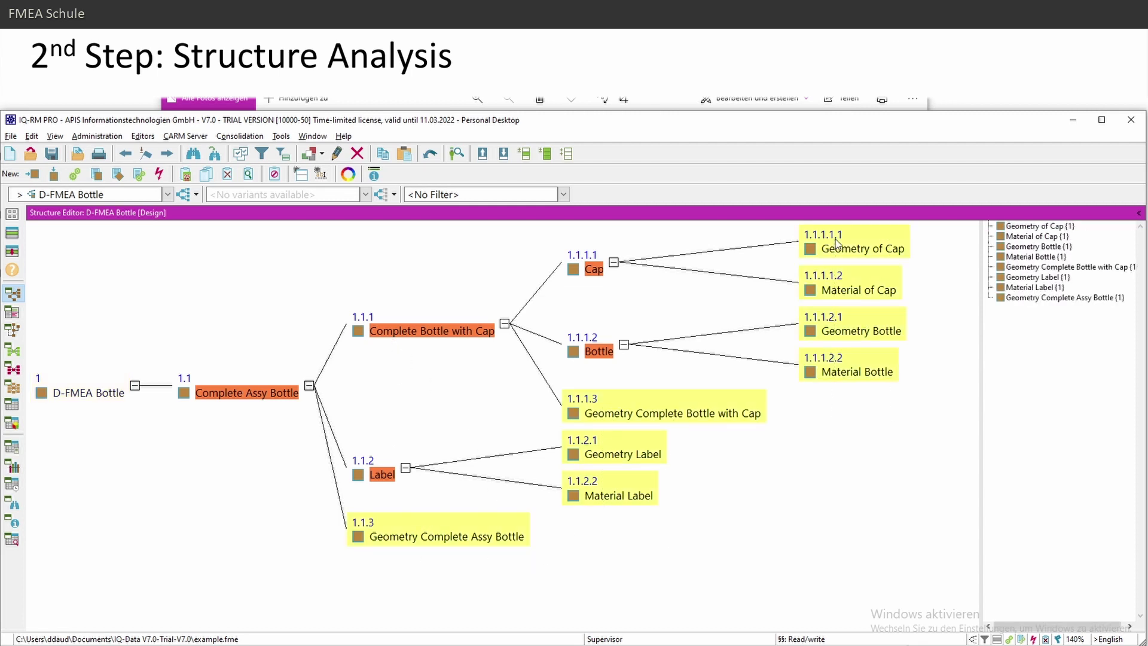
right_click(722, 411)
left_click(754, 434)
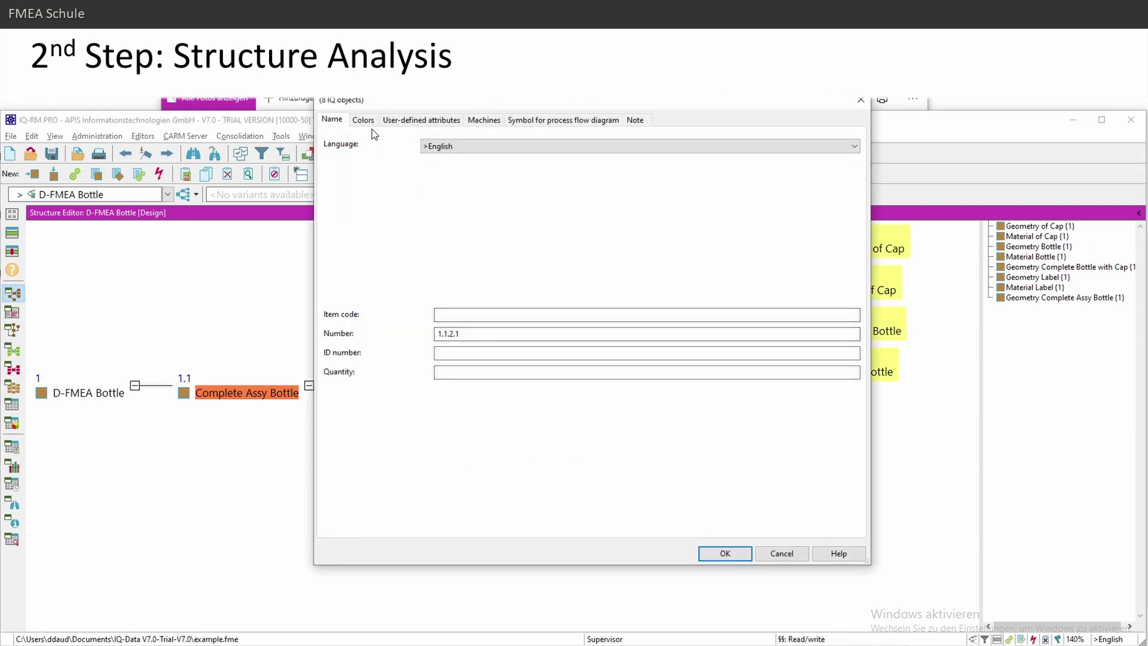
left_click(366, 121)
left_click(649, 159)
left_click(396, 165)
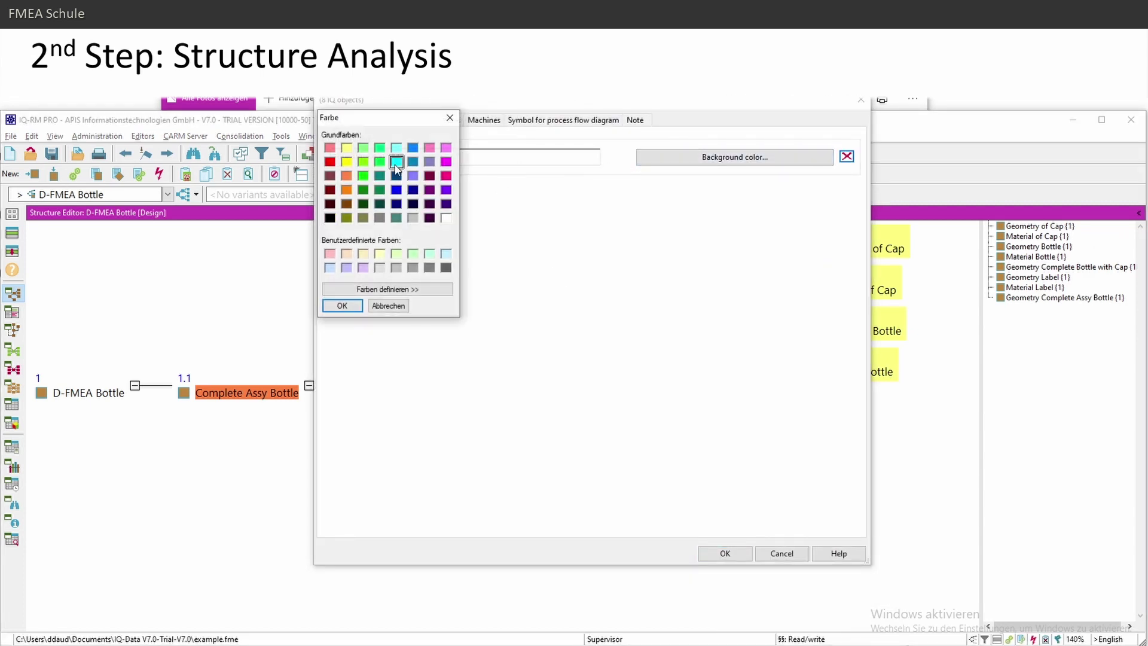
left_click(340, 304)
left_click(705, 550)
left_click(478, 501)
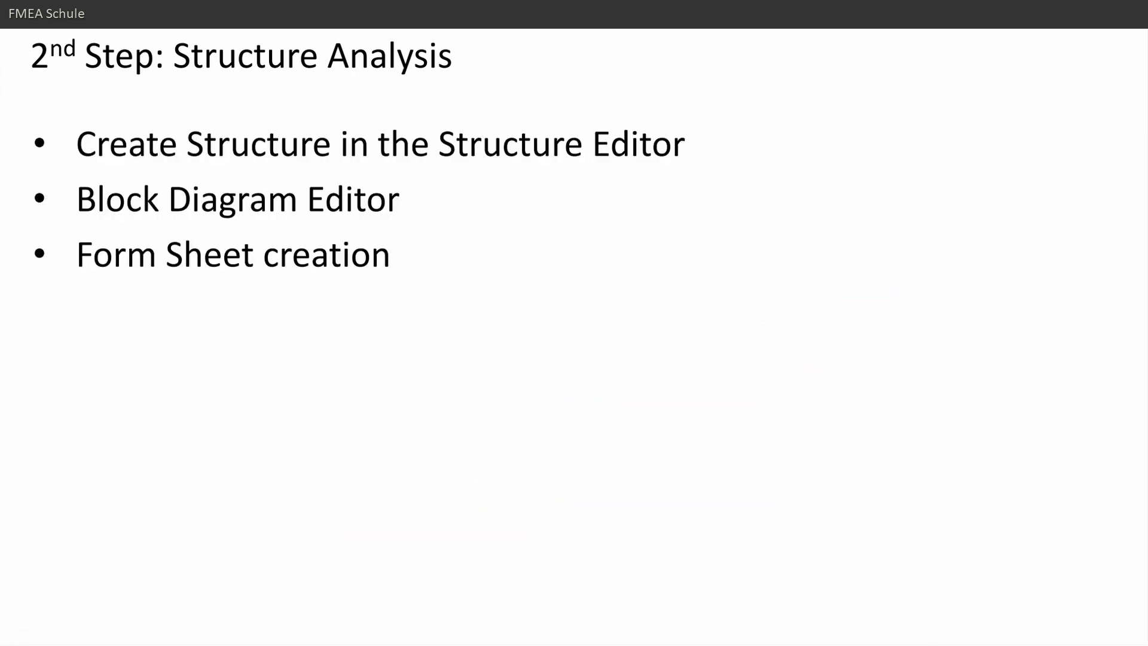
left_click(594, 435)
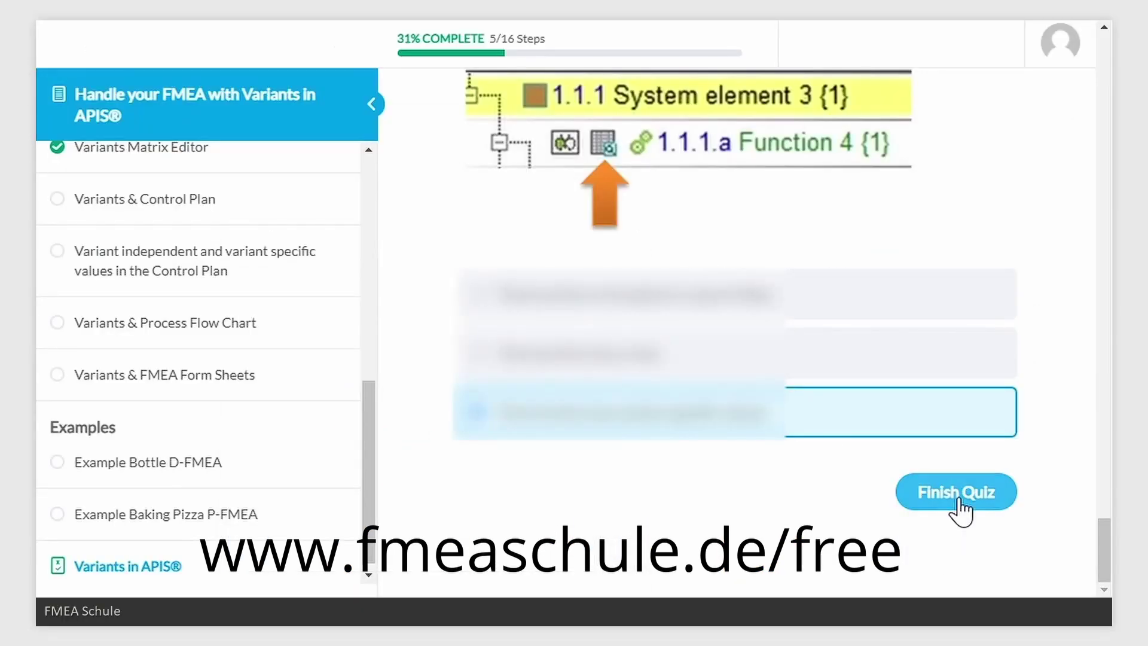
left_click(961, 508)
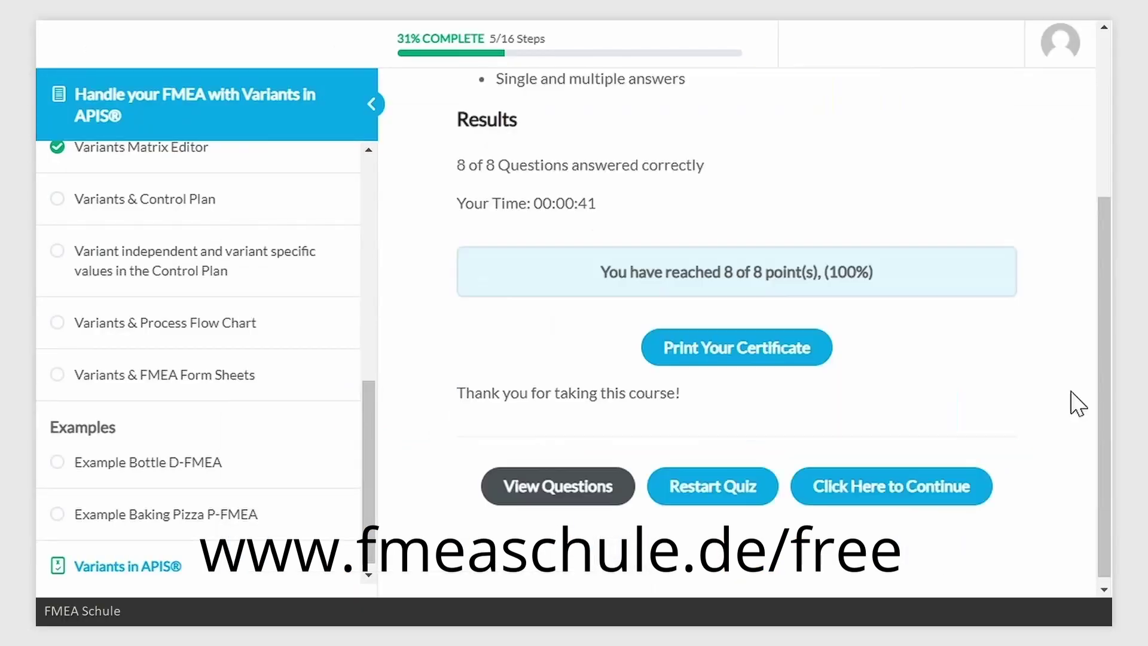
left_click(823, 367)
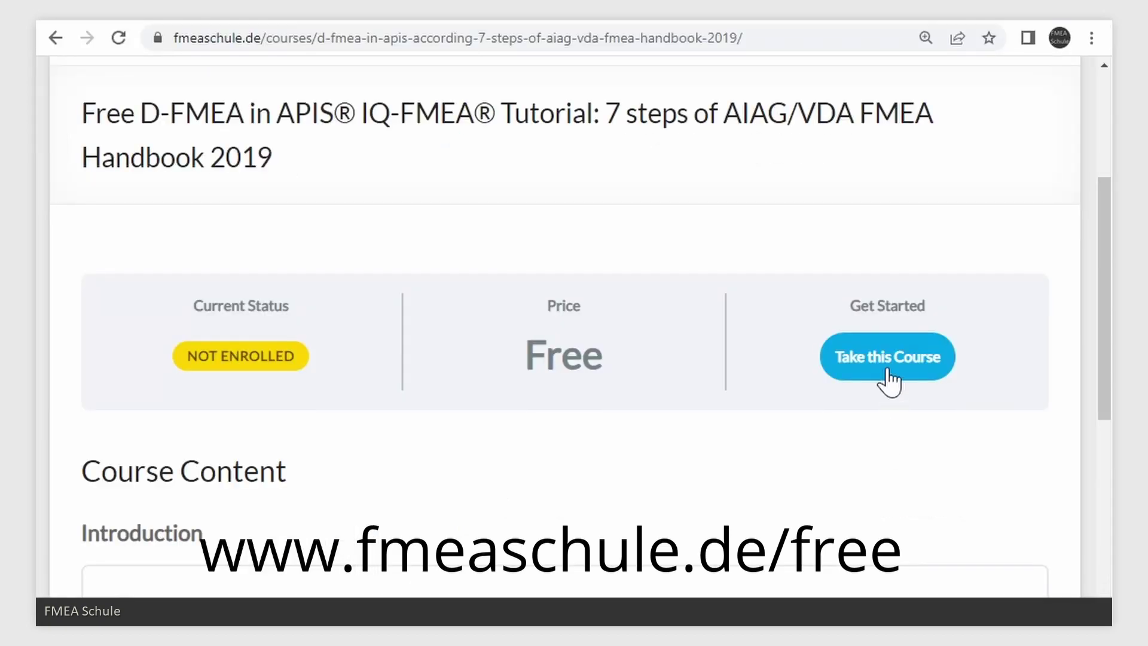
left_click(890, 373)
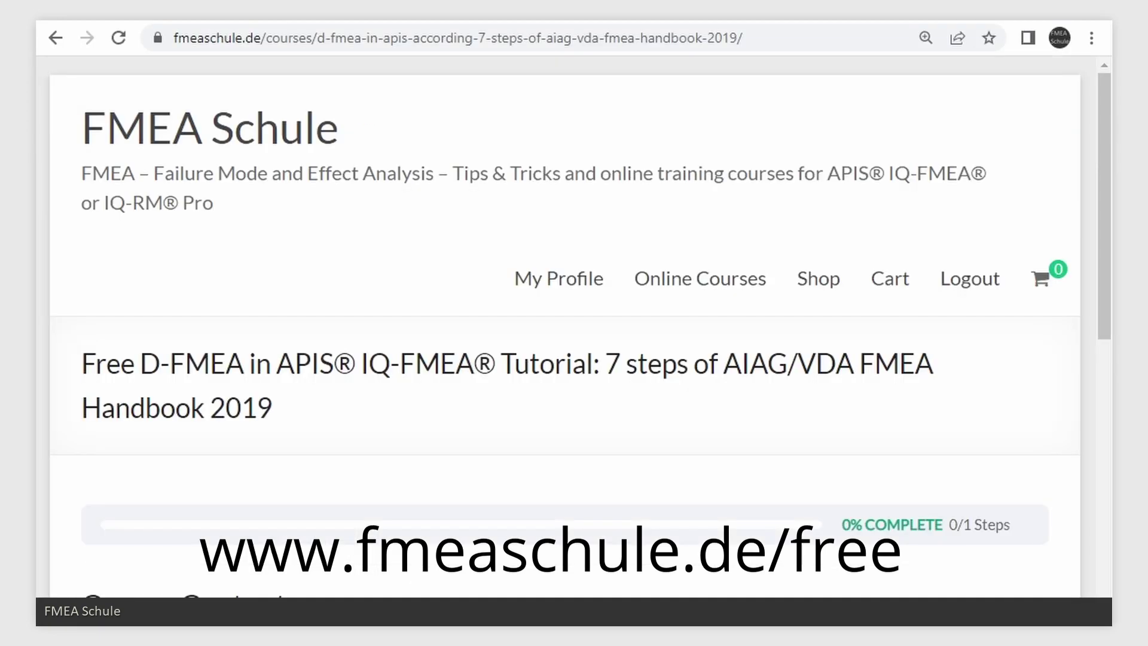